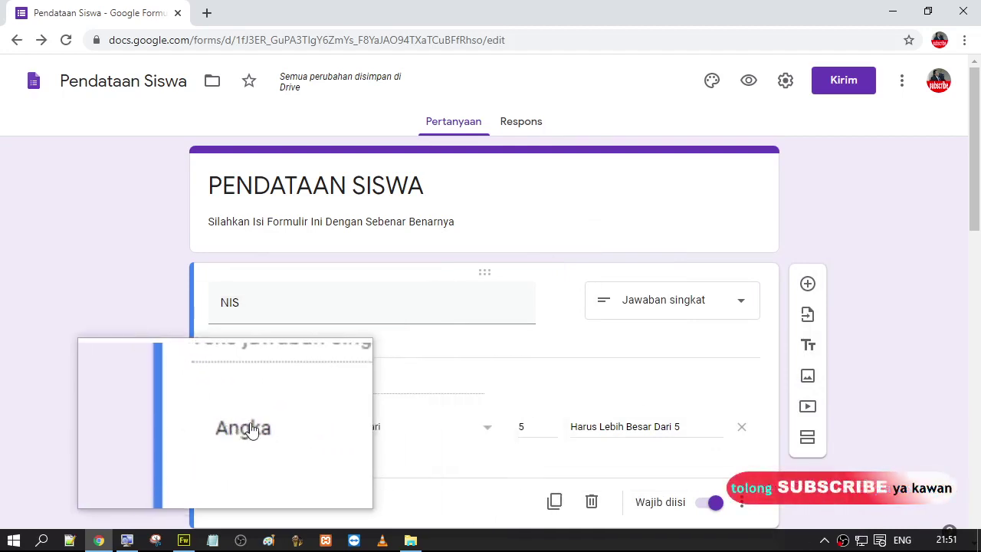
# Step: Set the NIS question's number validation to Sama dengan 5
pyautogui.click(383, 426)
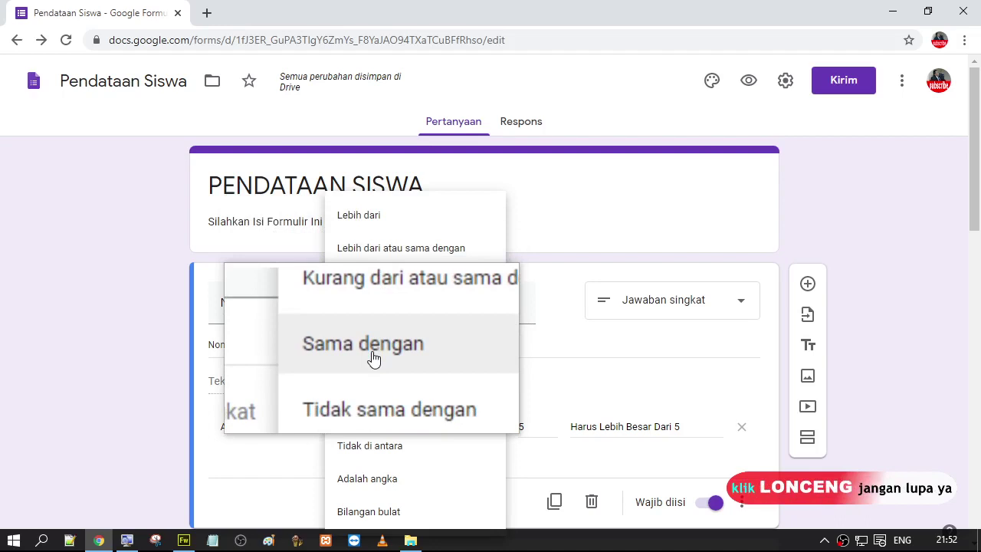
pyautogui.click(373, 360)
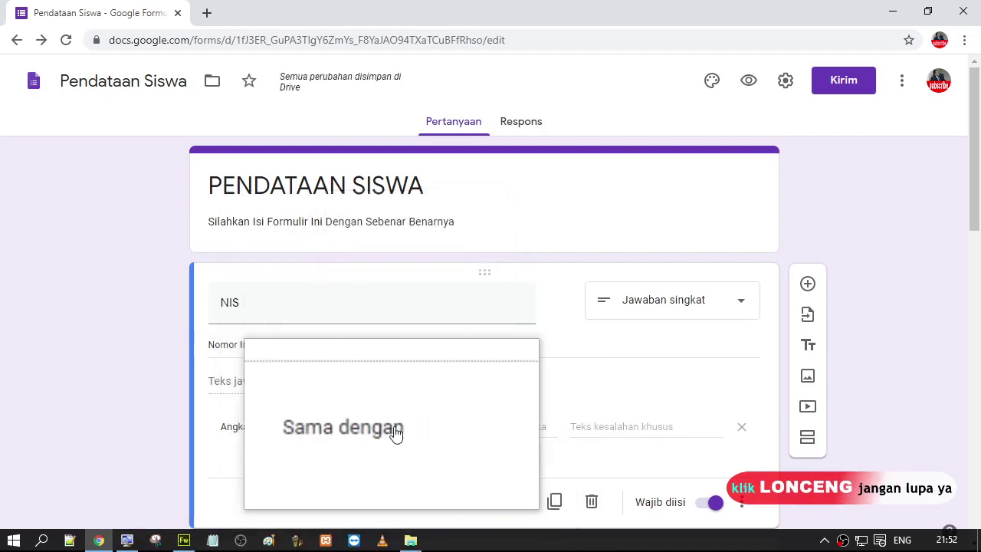
pyautogui.click(531, 427)
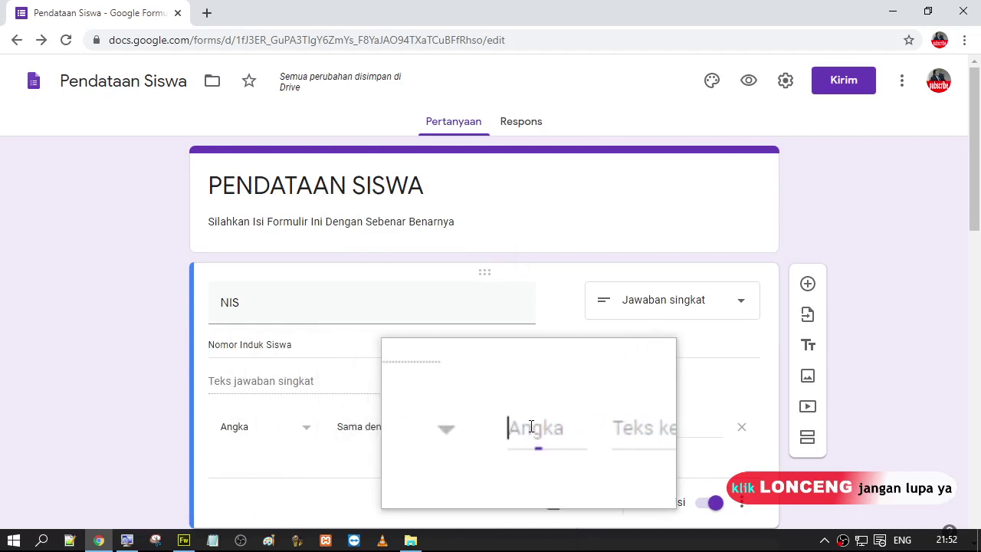
pyautogui.write('5')
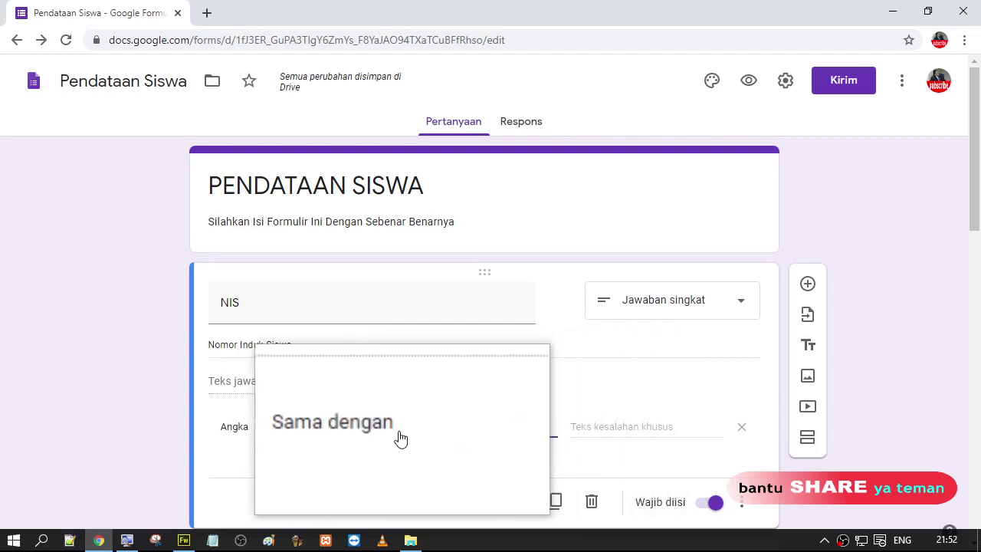
# Step: Switch the NIS validation condition to Lebih dari atau sama dengan, and replace it with Kurang dari 5
pyautogui.click(400, 438)
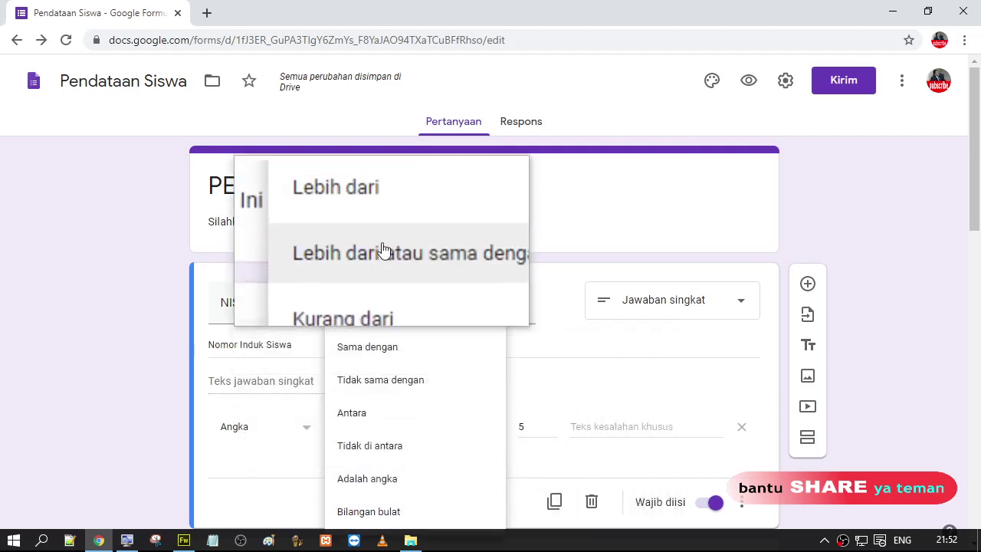
pyautogui.click(387, 258)
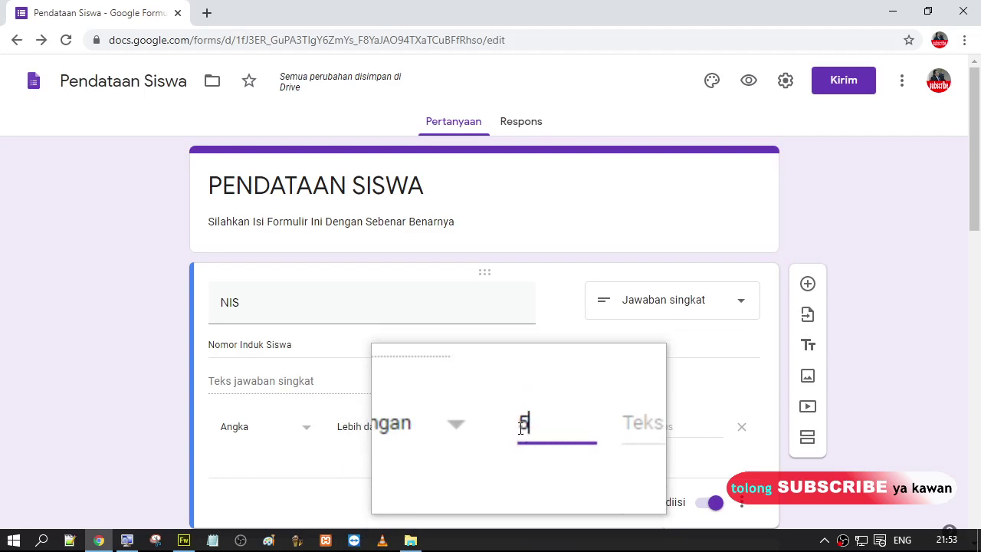
pyautogui.click(436, 432)
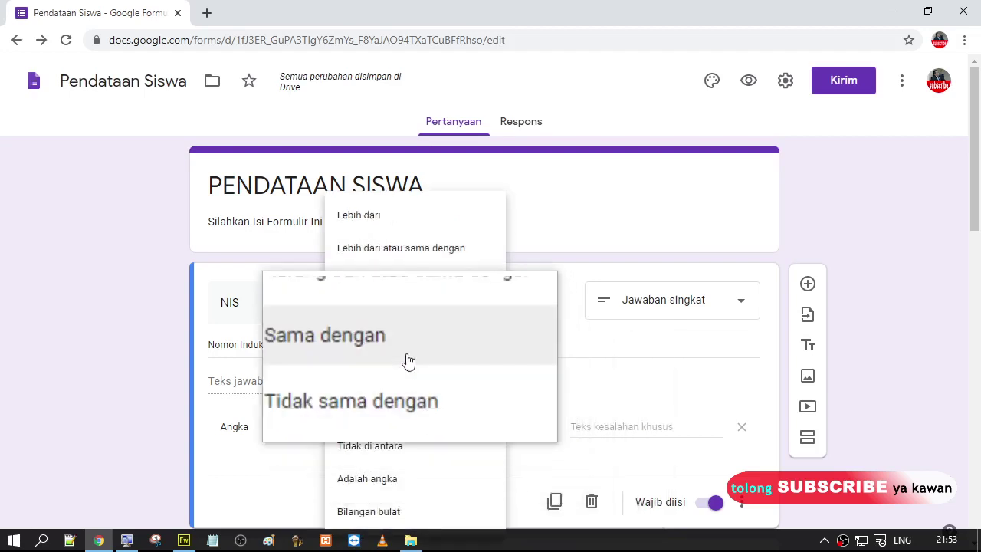
pyautogui.click(400, 285)
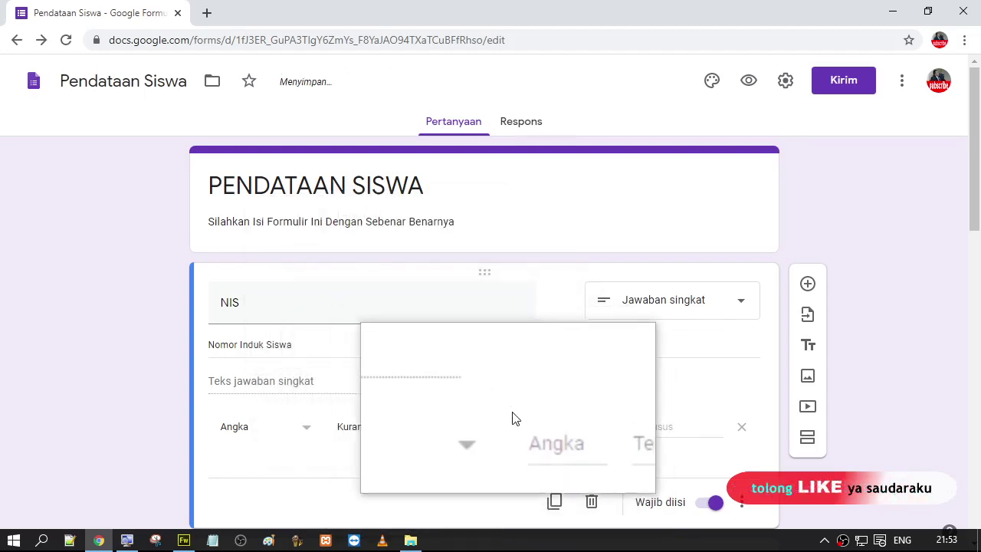
pyautogui.write('5')
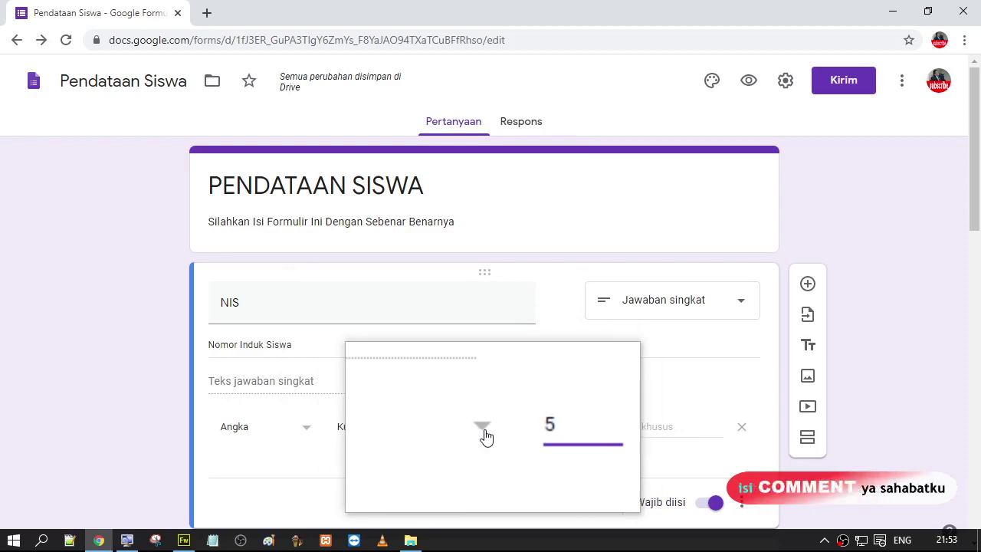
# Step: Change the NIS validation condition to Tidak sama dengan with the value 5
pyautogui.click(440, 433)
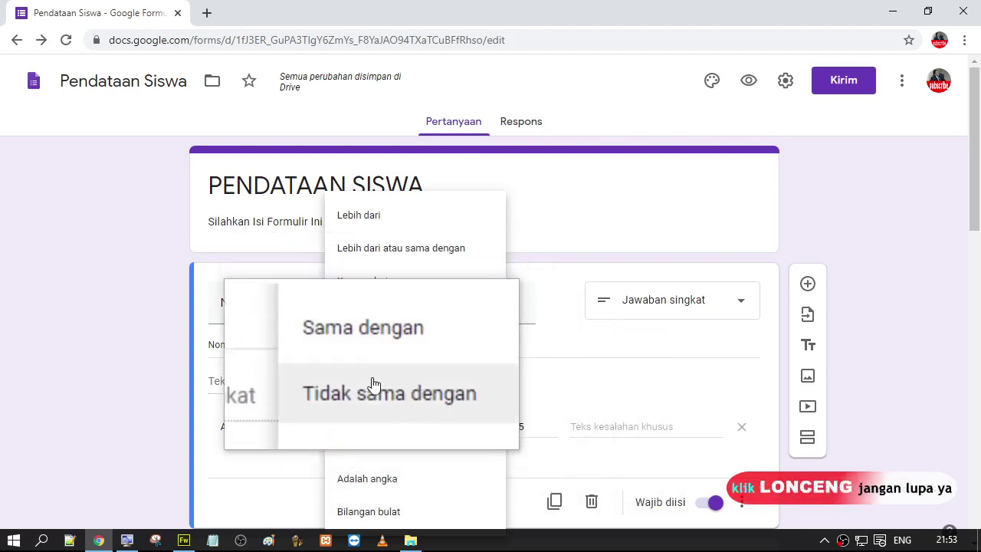
pyautogui.click(373, 389)
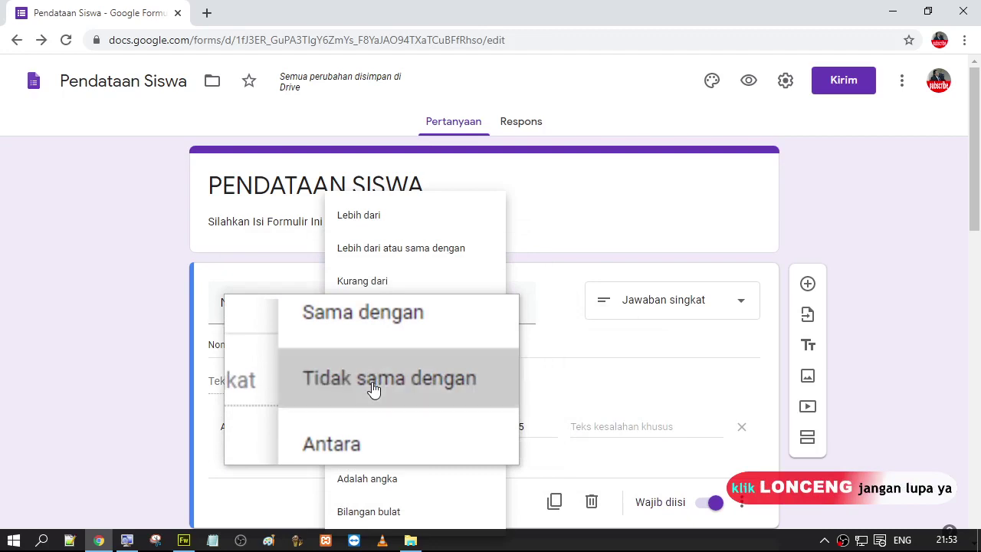
pyautogui.moveTo(411, 540)
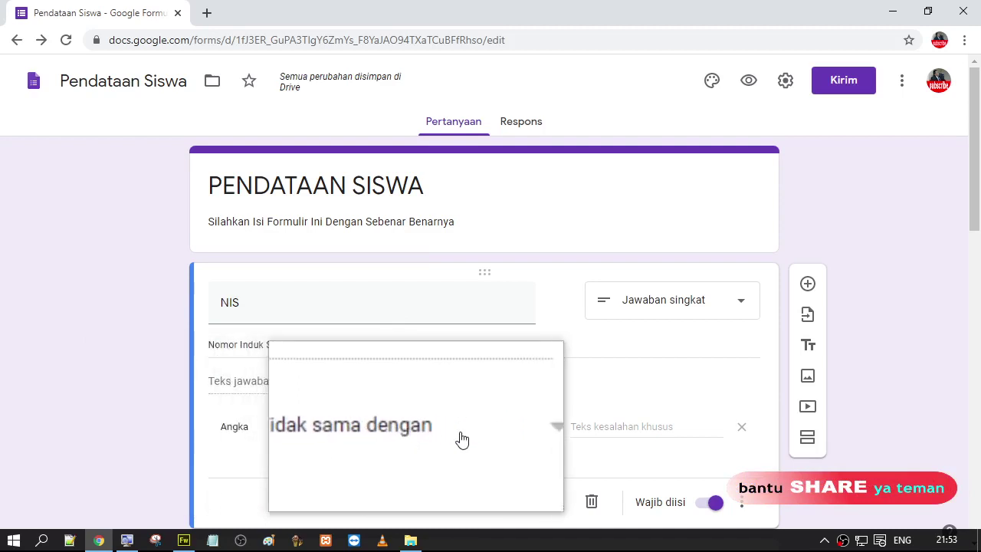
pyautogui.click(529, 427)
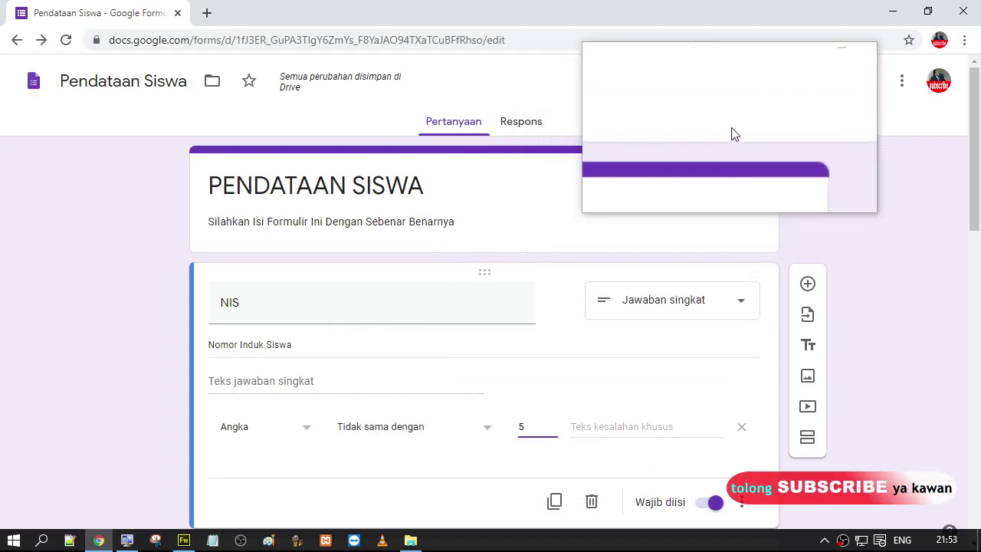
# Step: Preview the form, test the NIS field with 5, 1 and 6, and close the preview without submitting
pyautogui.click(744, 86)
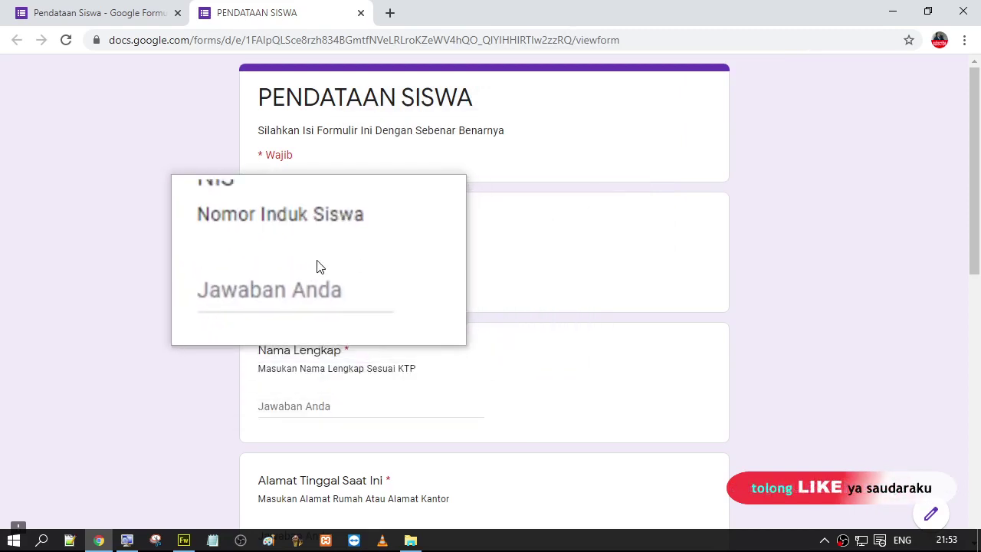
pyautogui.click(291, 275)
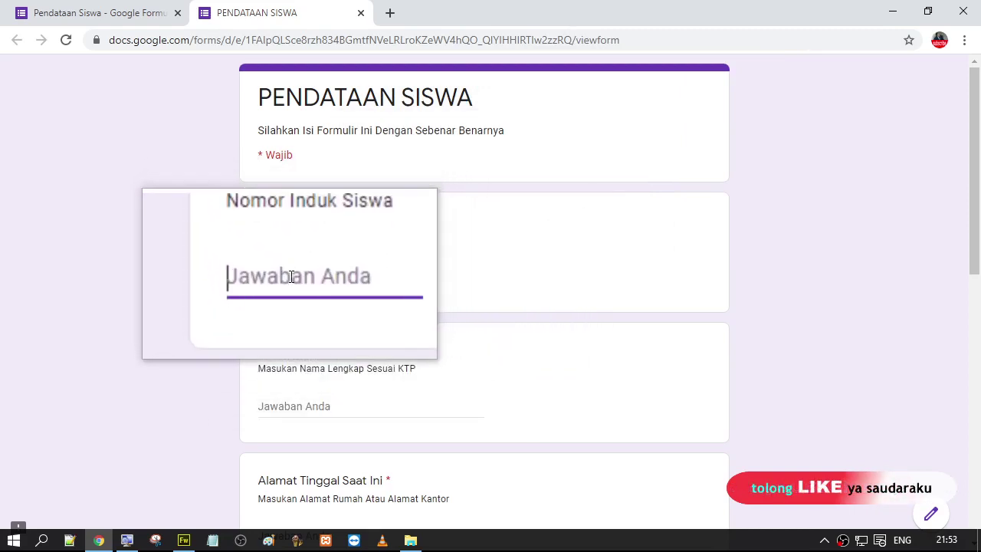
pyautogui.write('5')
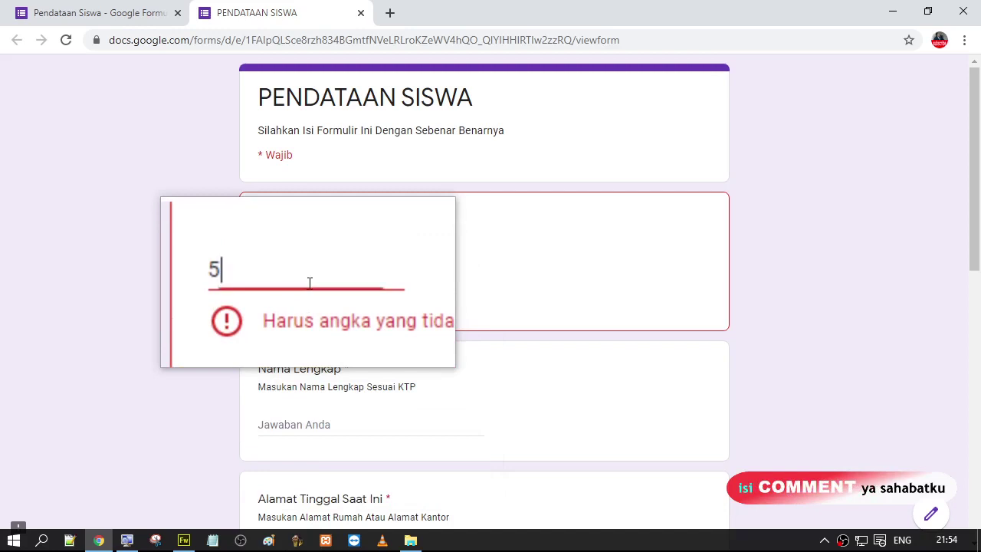
pyautogui.moveTo(274, 275); pyautogui.dragTo(254, 272)
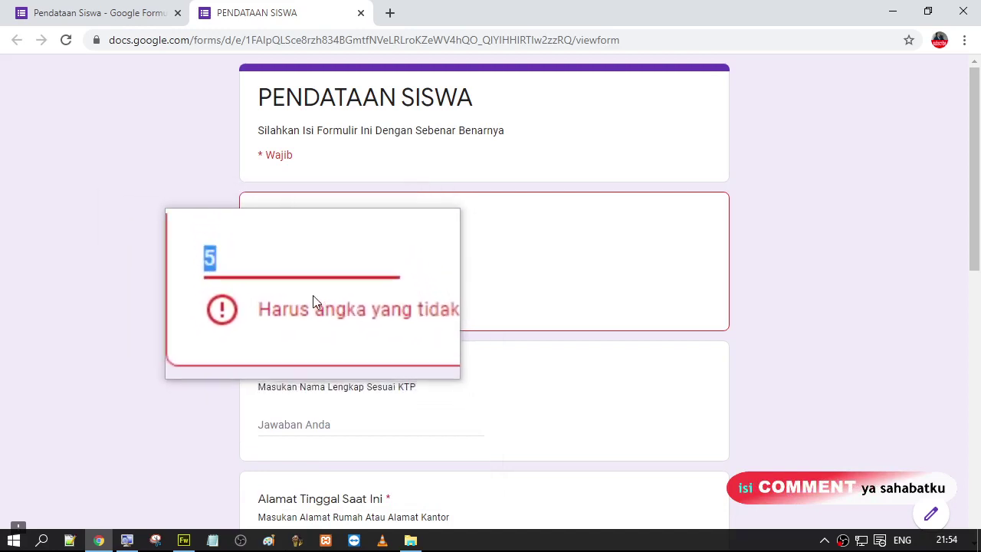
pyautogui.write('1')
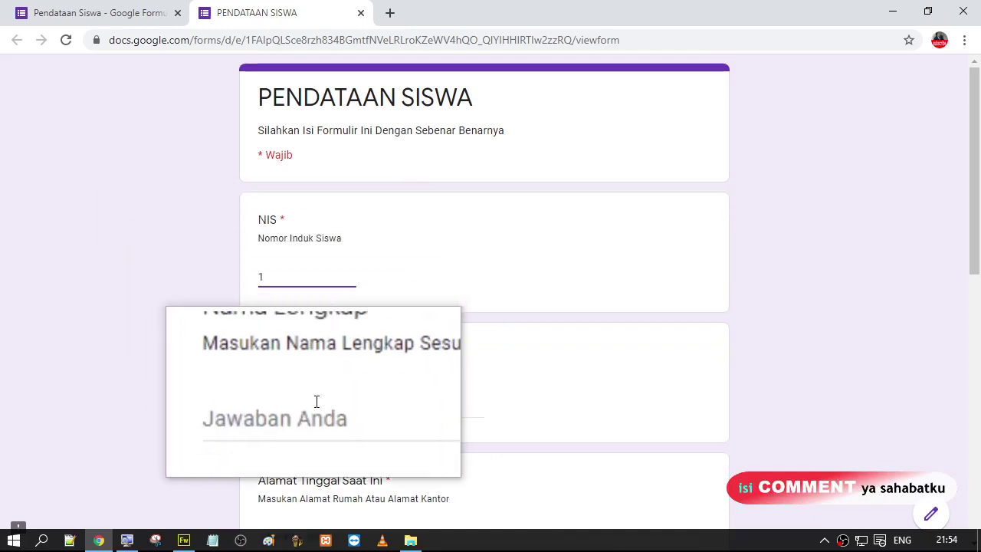
pyautogui.moveTo(295, 279); pyautogui.dragTo(232, 268)
pyautogui.write('6')
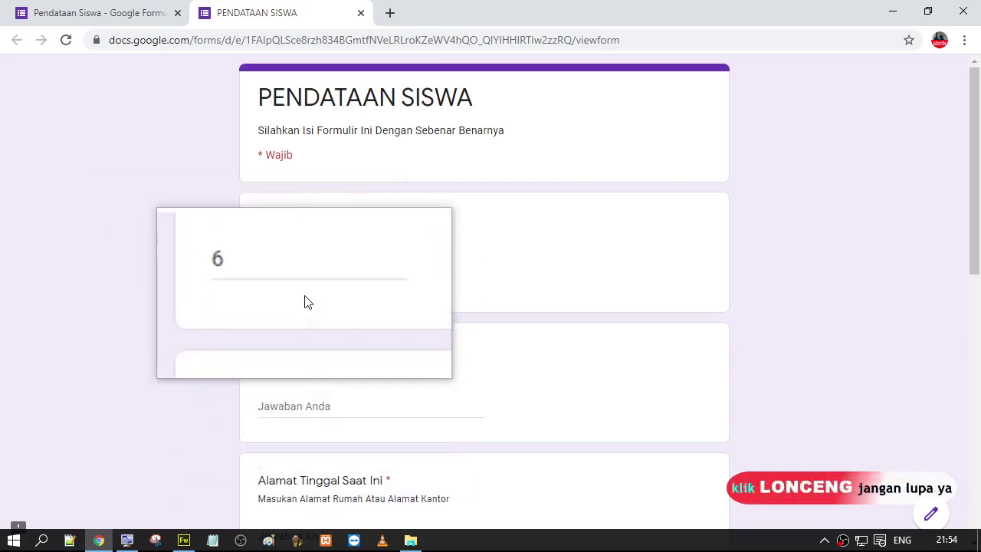
pyautogui.click(360, 12)
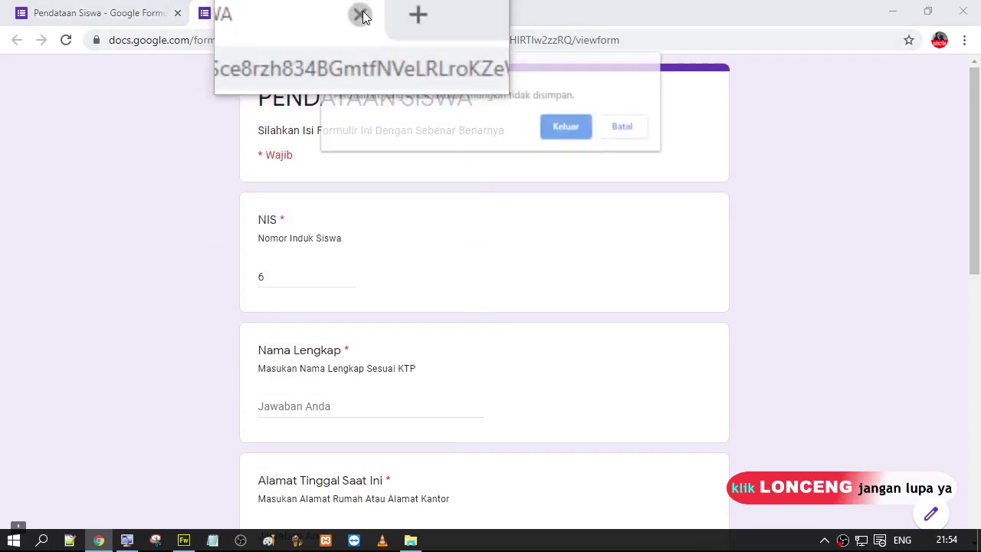
pyautogui.click(559, 134)
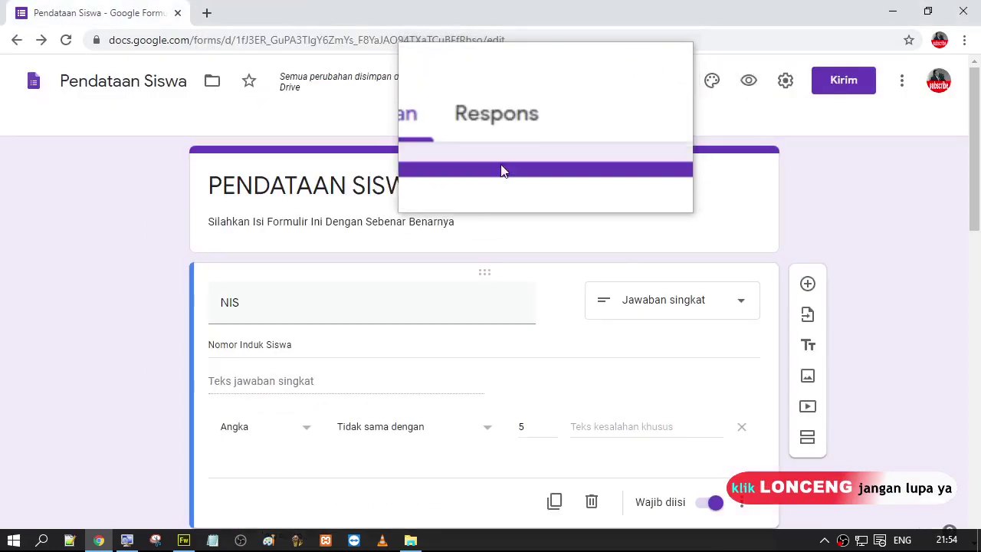
# Step: Change the NIS number validation to Antara with the limits 3 and 6
pyautogui.click(486, 433)
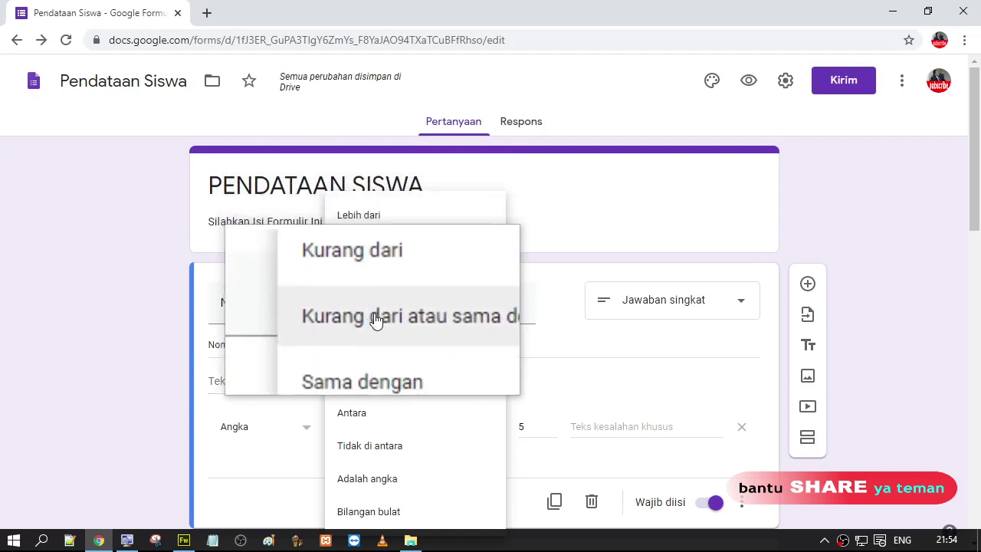
pyautogui.click(375, 413)
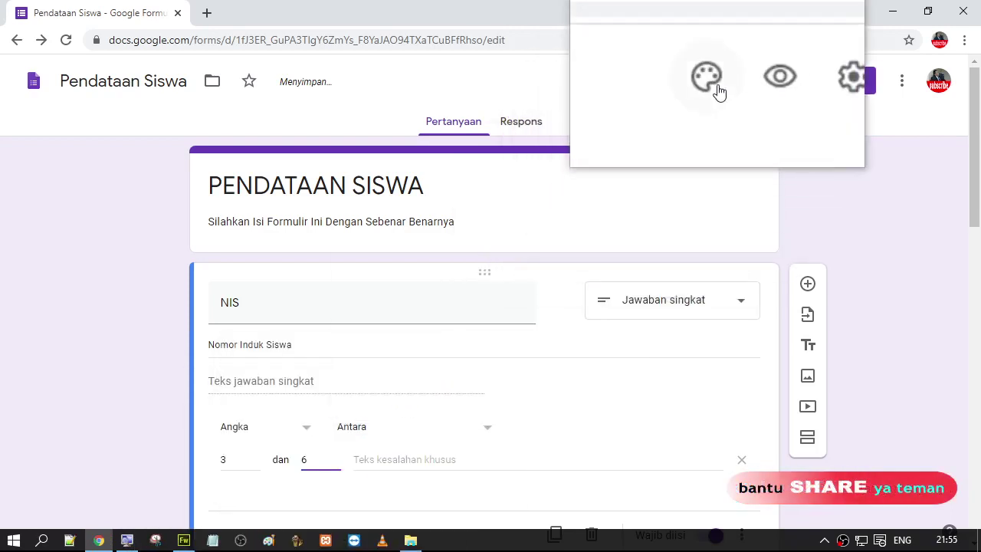
# Step: Preview the form and test the NIS range rule with the out-of-range answers 1, 2 and 7
pyautogui.click(748, 80)
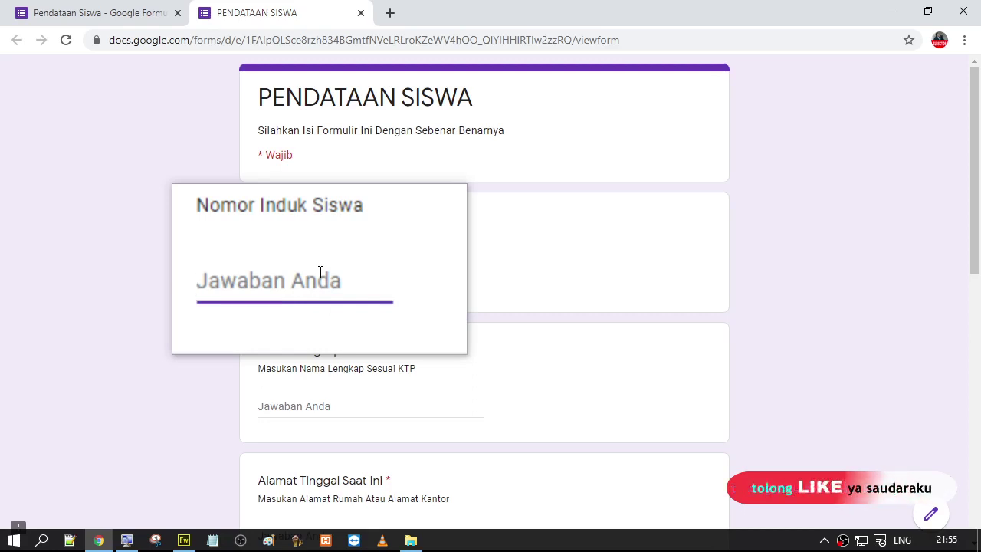
pyautogui.click(345, 406)
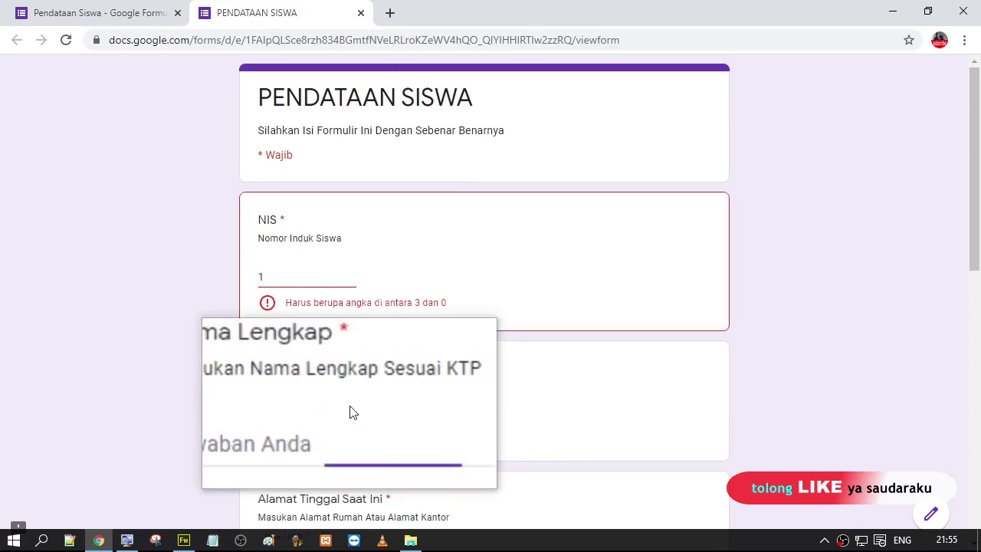
pyautogui.doubleClick(261, 276)
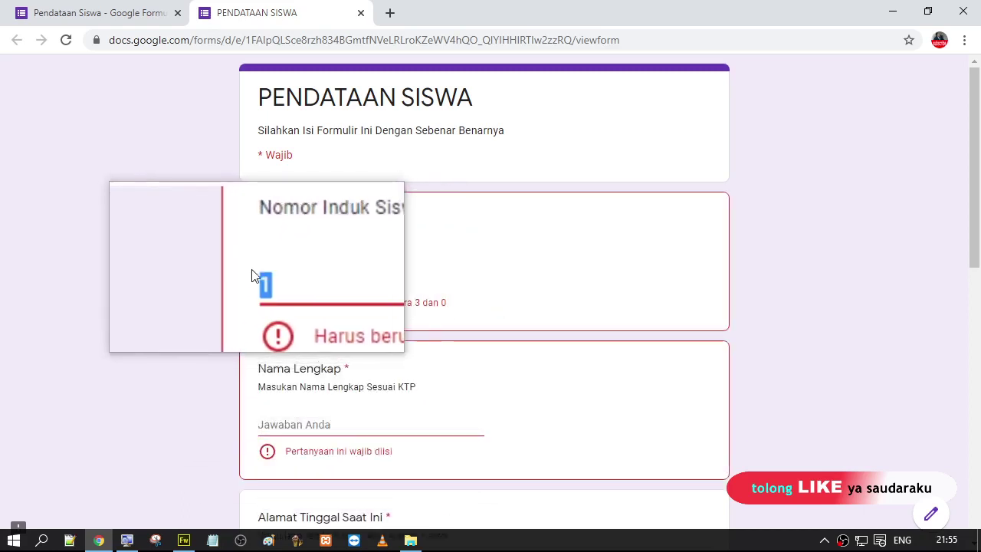
pyautogui.write('2')
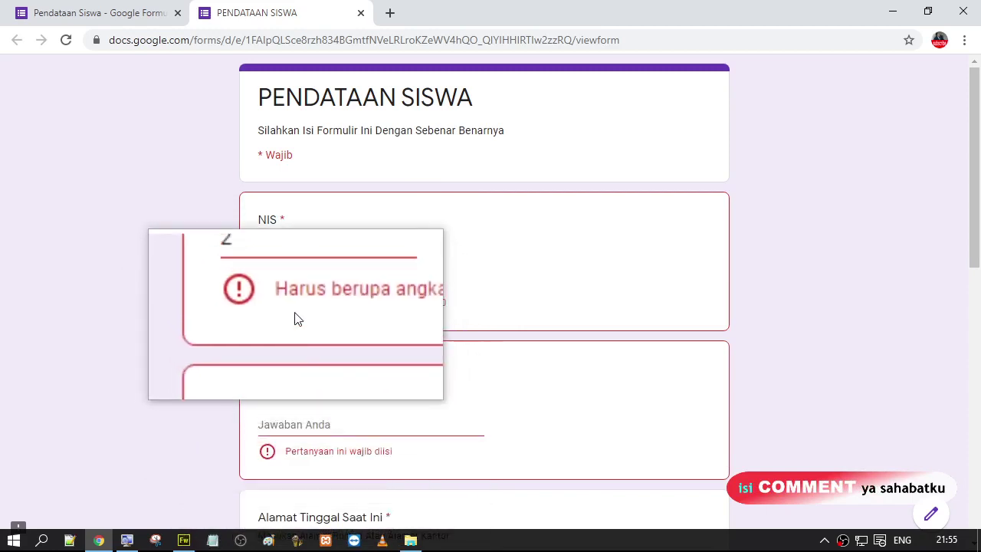
pyautogui.moveTo(281, 276); pyautogui.dragTo(231, 274)
pyautogui.write('7')
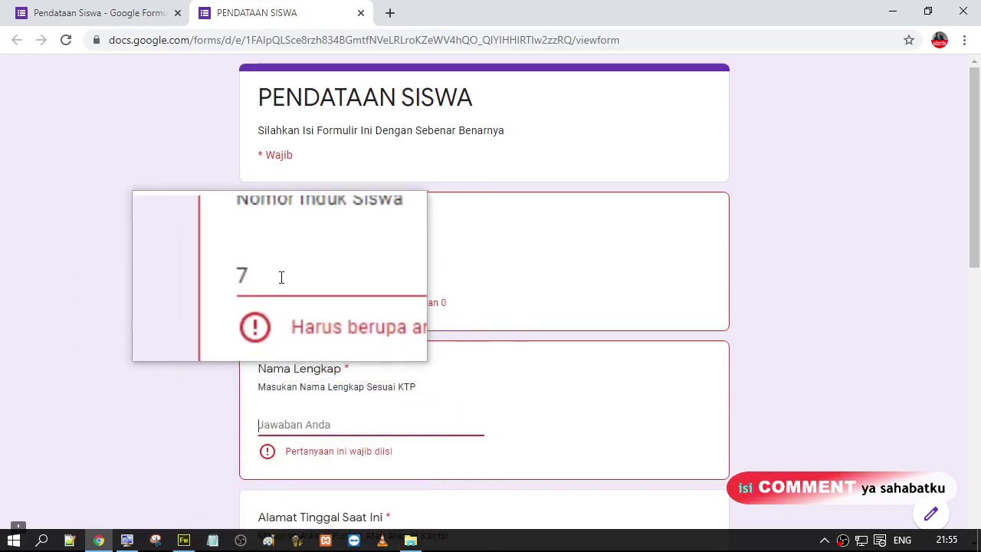
# Step: Test the NIS field with the lower limit 3 and close the preview without submitting
pyautogui.moveTo(281, 278); pyautogui.dragTo(248, 281)
pyautogui.write('3')
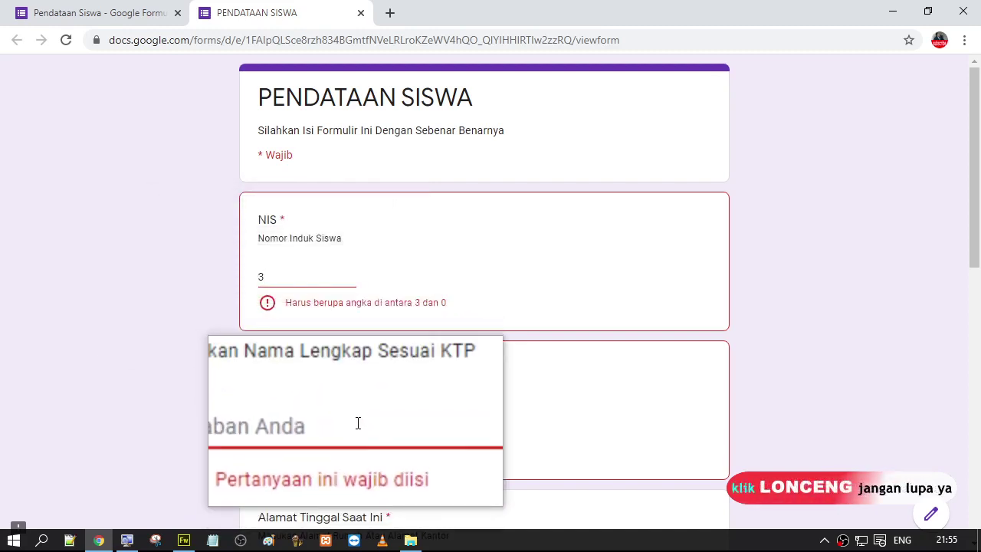
pyautogui.moveTo(274, 277); pyautogui.dragTo(248, 278)
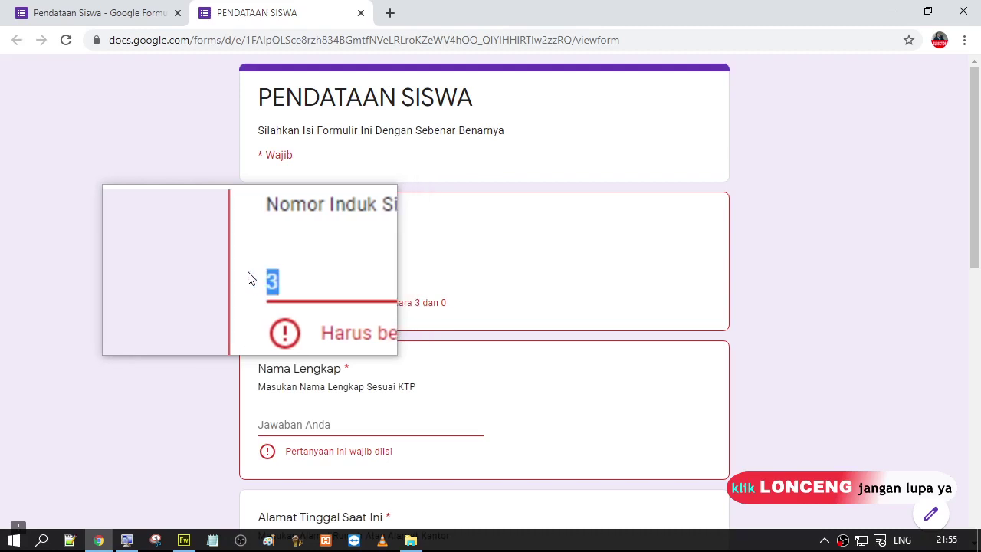
pyautogui.write('3')
pyautogui.click(350, 411)
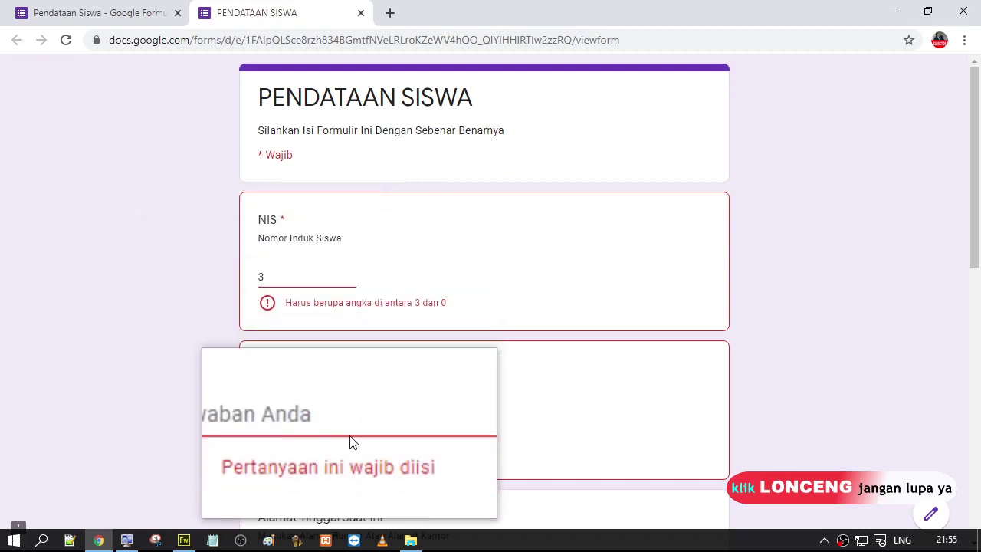
pyautogui.click(362, 13)
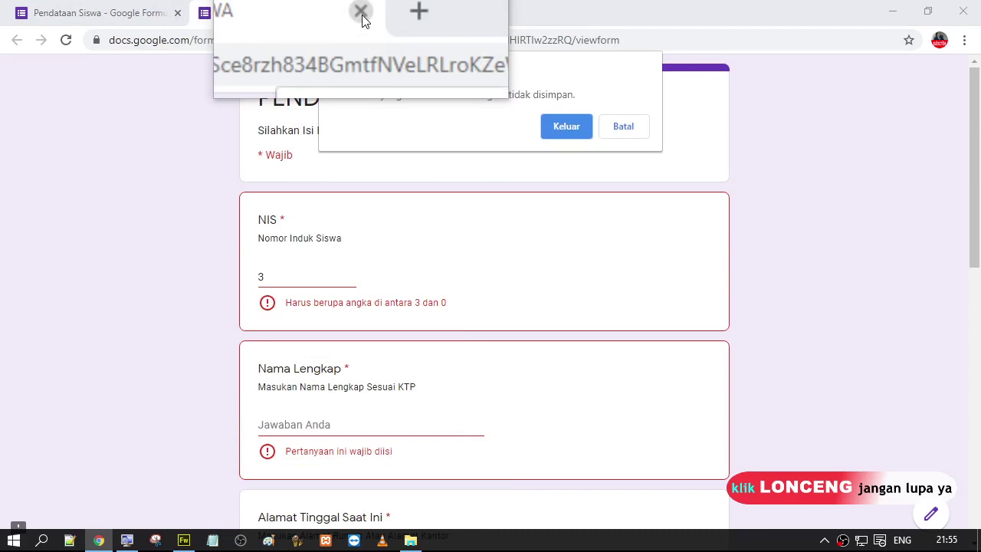
pyautogui.click(567, 125)
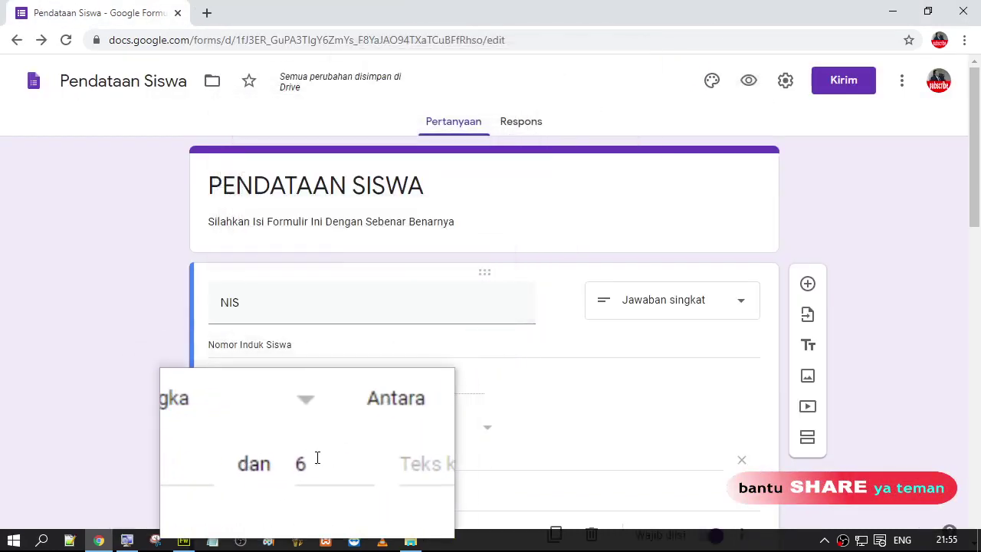
# Step: Open a fresh preview of the form and test the NIS field with 3
pyautogui.click(748, 80)
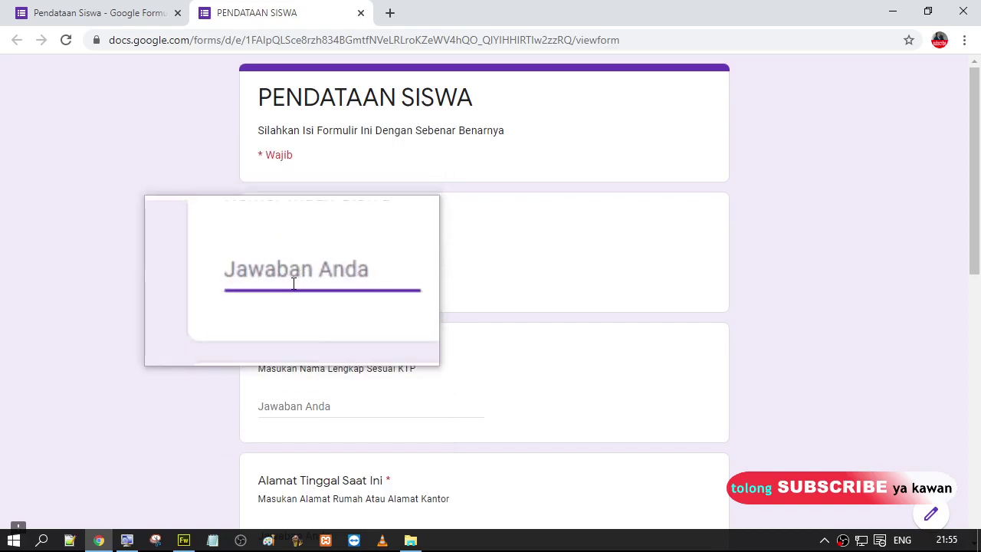
pyautogui.click(326, 452)
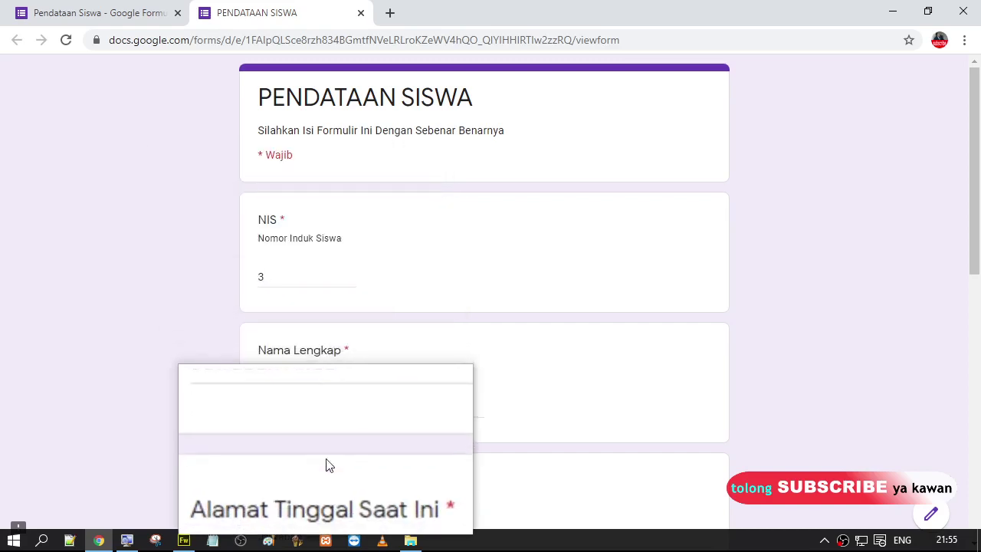
# Step: Test the NIS range rule in the form preview with the in-range answers 4 and 5
pyautogui.click(273, 271)
pyautogui.moveTo(274, 271); pyautogui.dragTo(259, 272)
pyautogui.write('4')
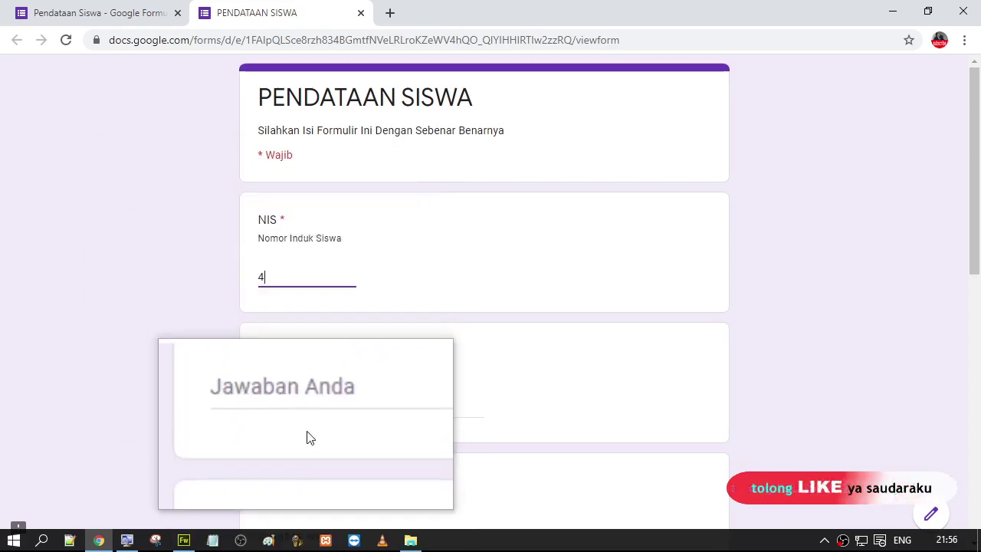
pyautogui.click(306, 437)
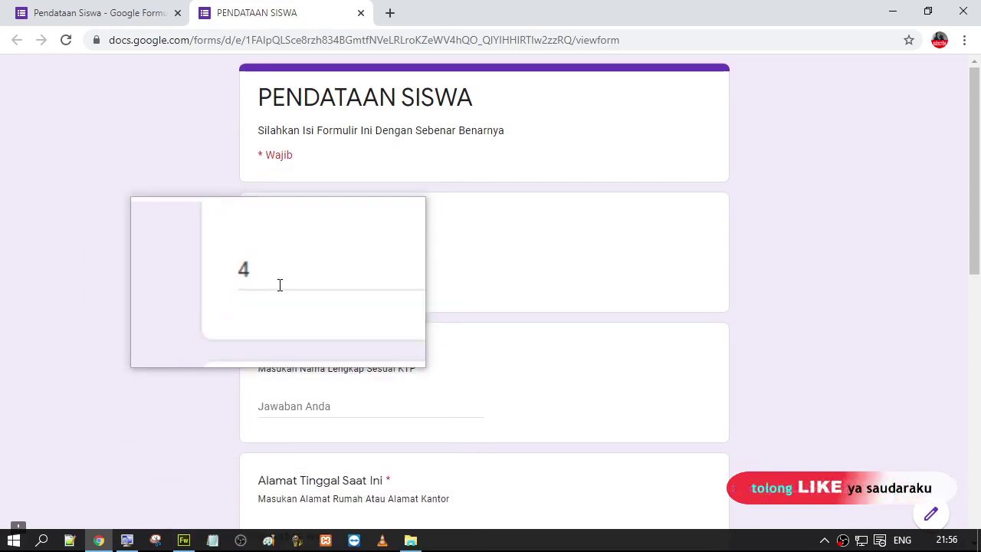
pyautogui.moveTo(279, 285); pyautogui.dragTo(240, 278)
pyautogui.write('5')
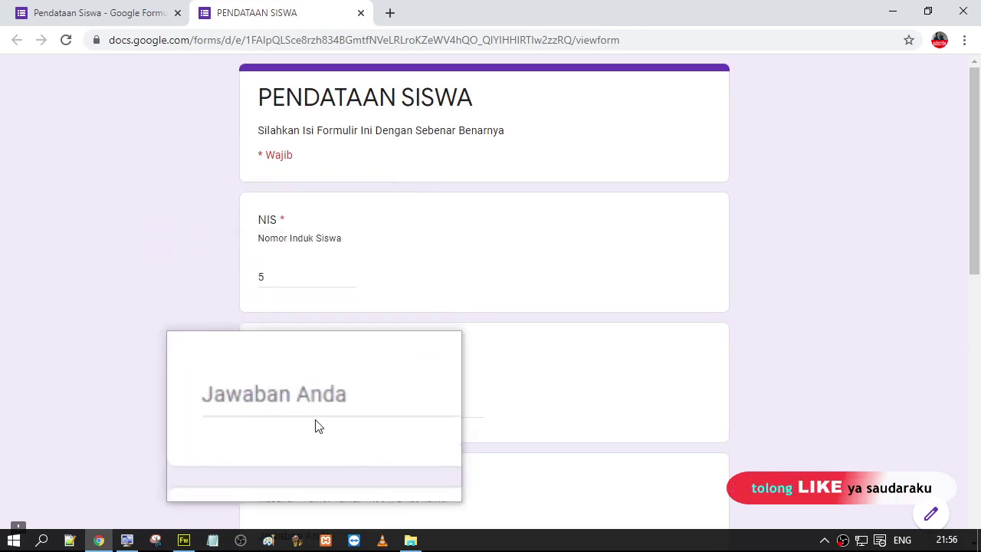
# Step: Test the NIS field with the upper limit 6 and the out-of-range answer 7, and close the preview without submitting
pyautogui.moveTo(280, 282); pyautogui.dragTo(219, 274)
pyautogui.write('6')
pyautogui.write('7')
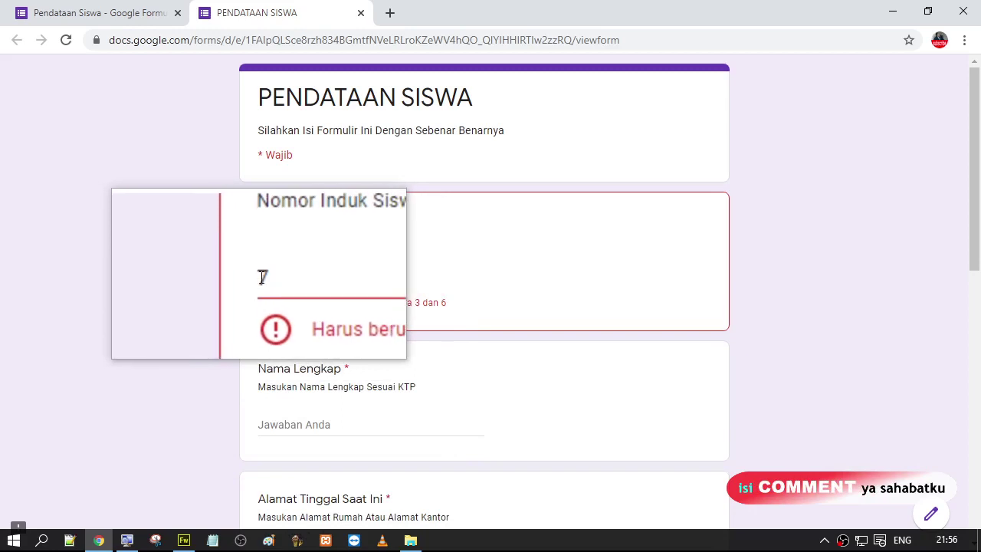
pyautogui.doubleClick(262, 277)
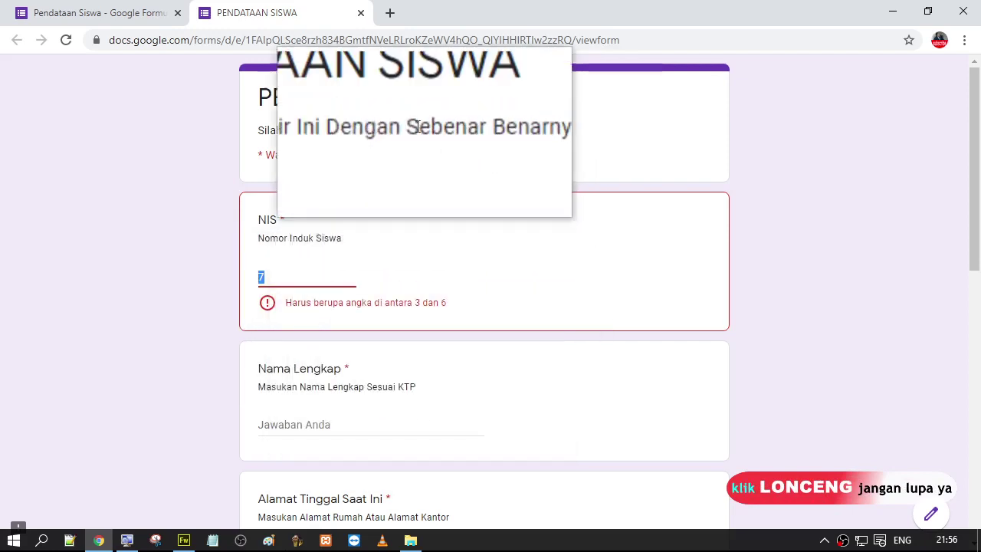
pyautogui.click(360, 13)
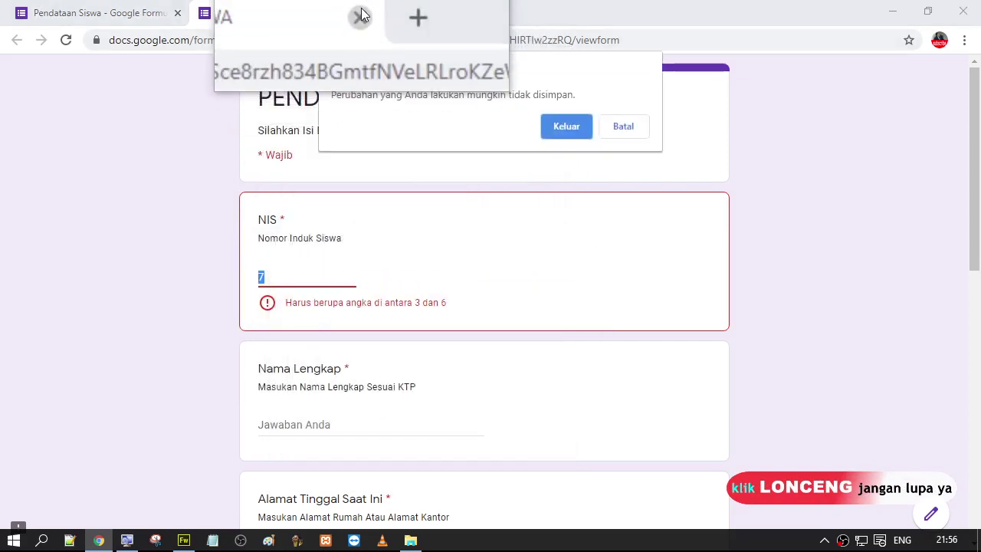
pyautogui.click(564, 126)
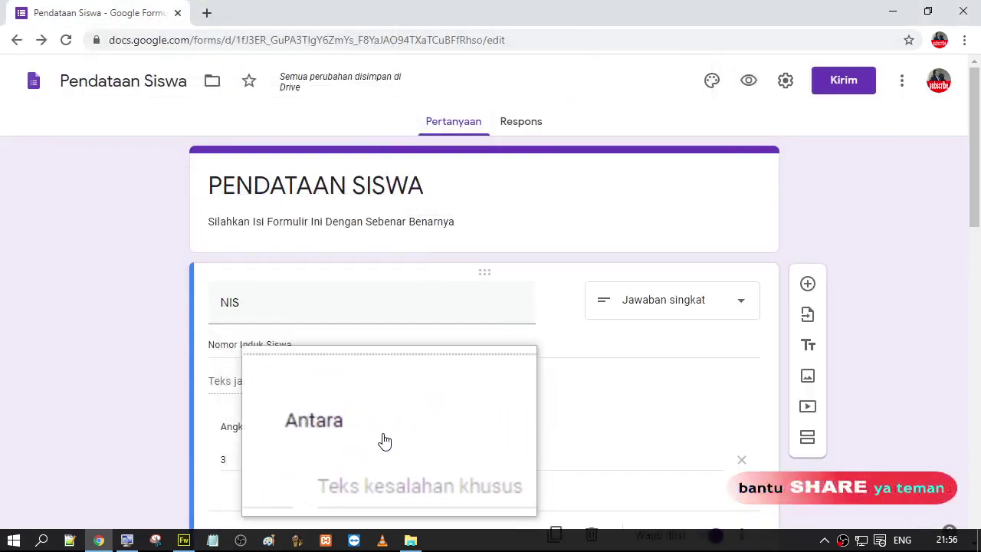
# Step: Change the NIS number validation condition to Tidak di antara with the limits 3 and 6
pyautogui.click(368, 433)
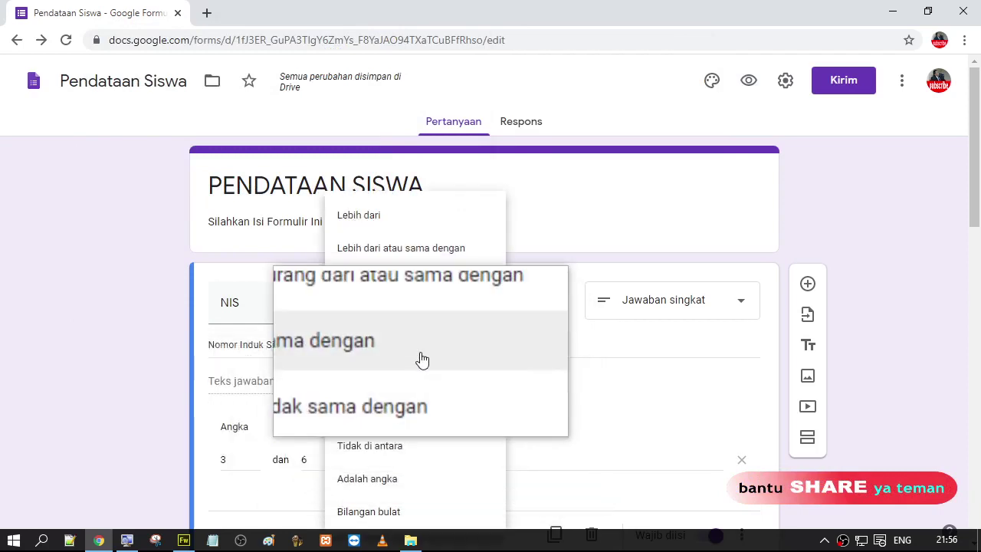
pyautogui.click(376, 457)
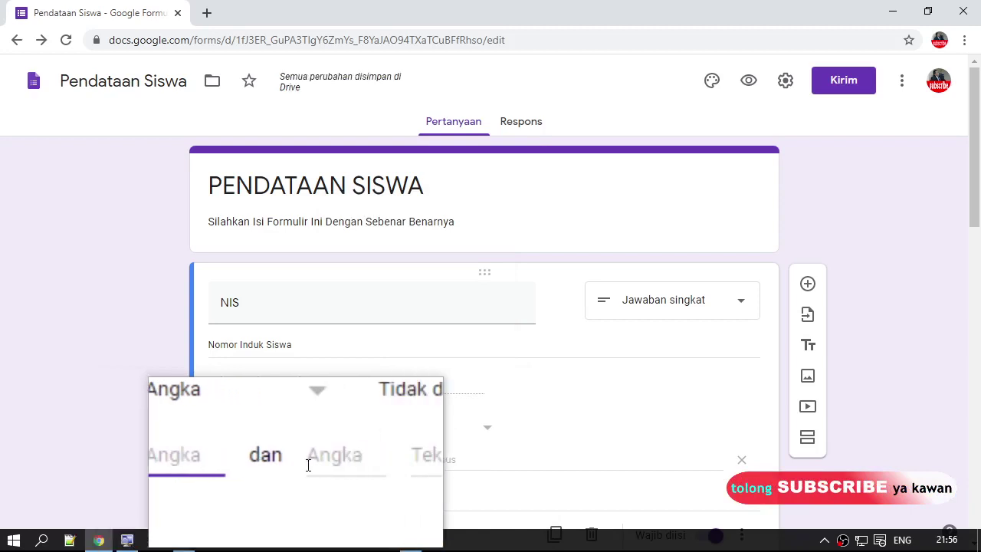
pyautogui.write('6')
pyautogui.click(240, 459)
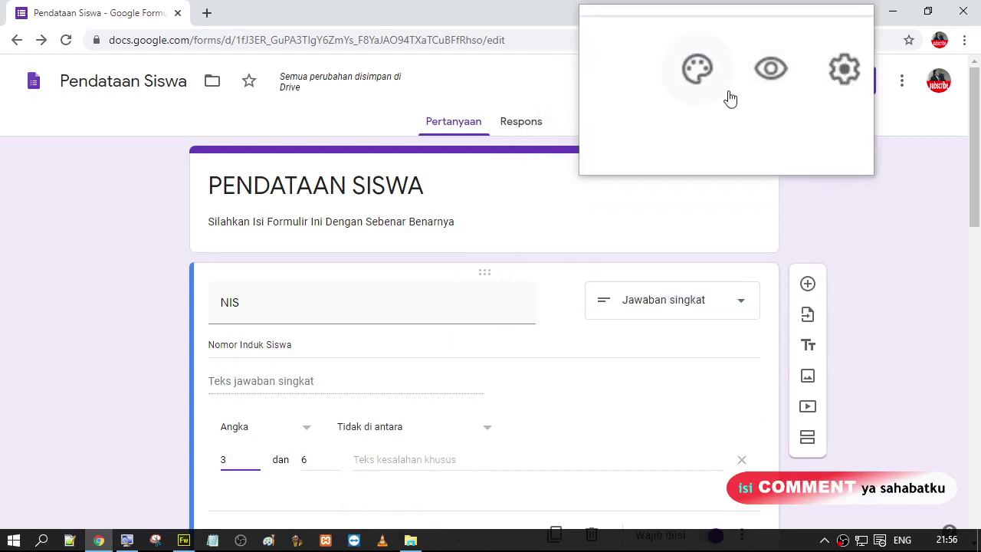
# Step: Preview the form and test the Tidak di antara rule on the NIS field with the limits 3 and 6
pyautogui.click(749, 80)
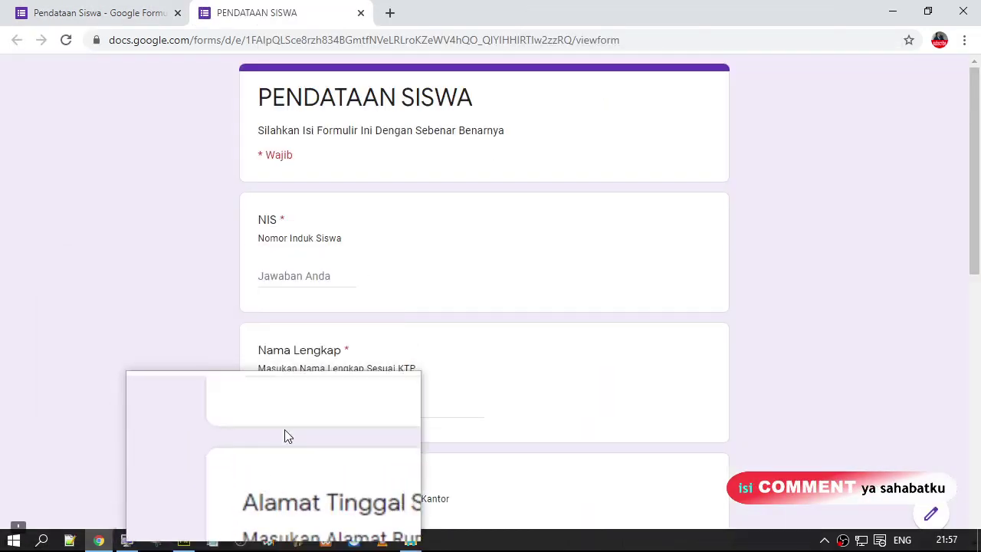
pyautogui.click(309, 275)
pyautogui.write('3')
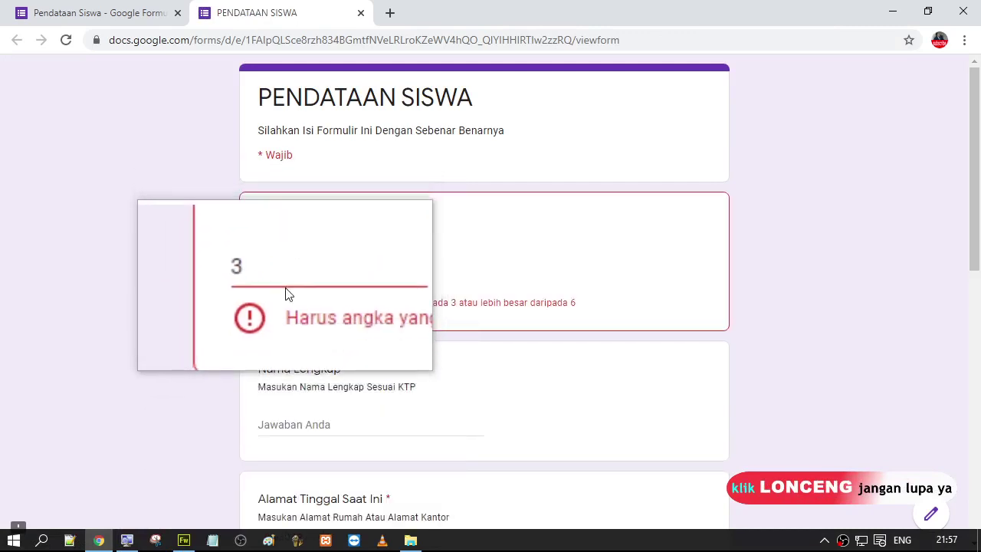
pyautogui.moveTo(284, 280); pyautogui.dragTo(218, 280)
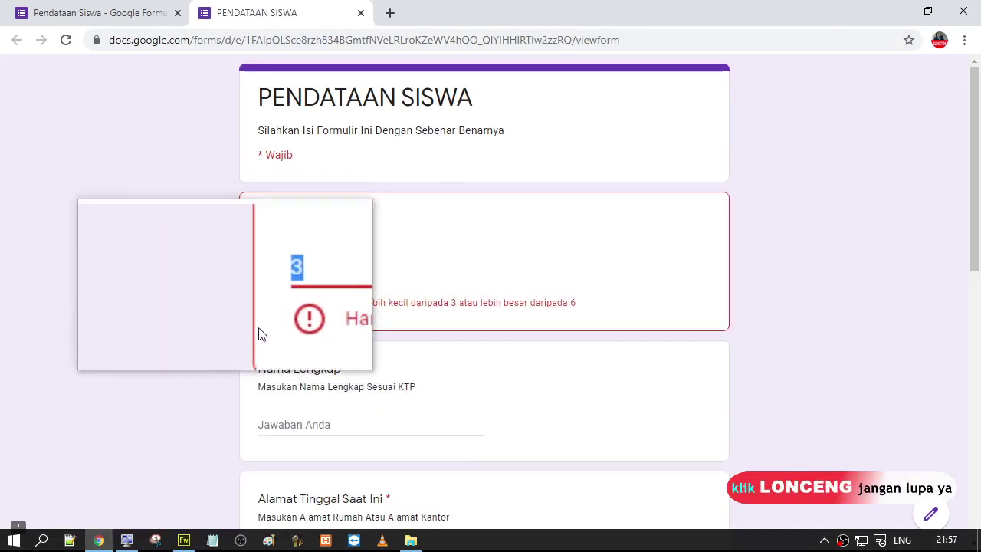
pyautogui.write('6')
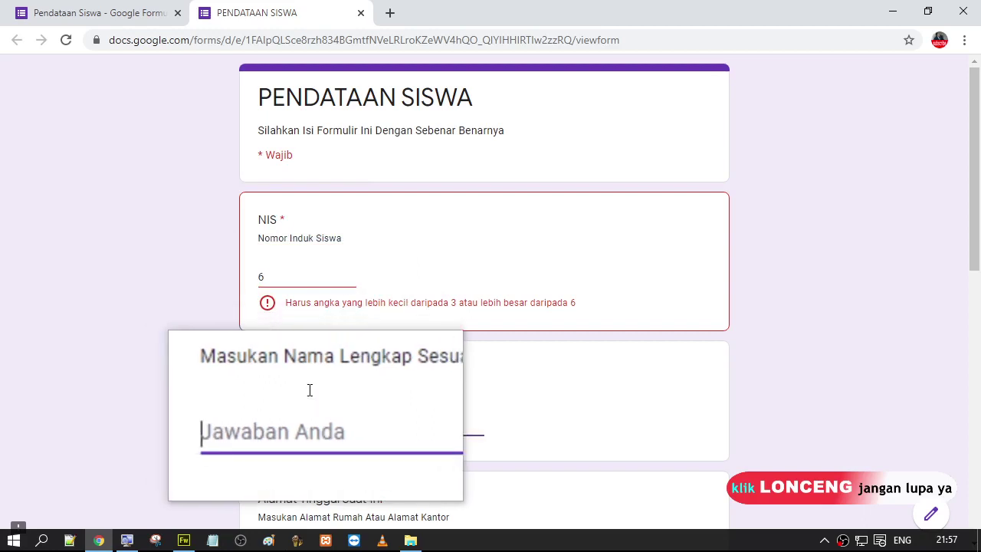
# Step: Test the NIS field with 2 and 7, values outside the excluded range, and close the preview without submitting
pyautogui.moveTo(270, 277); pyautogui.dragTo(247, 282)
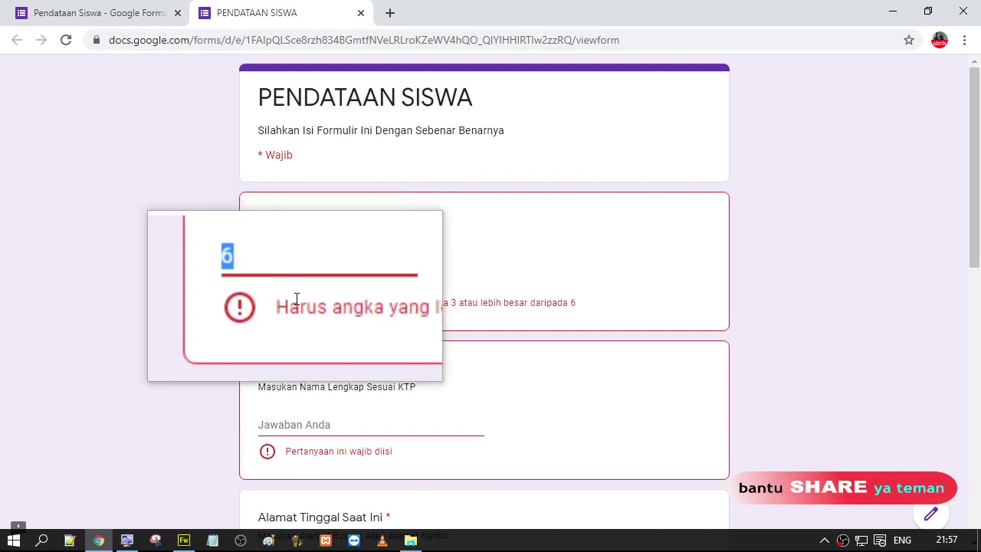
pyautogui.write('2')
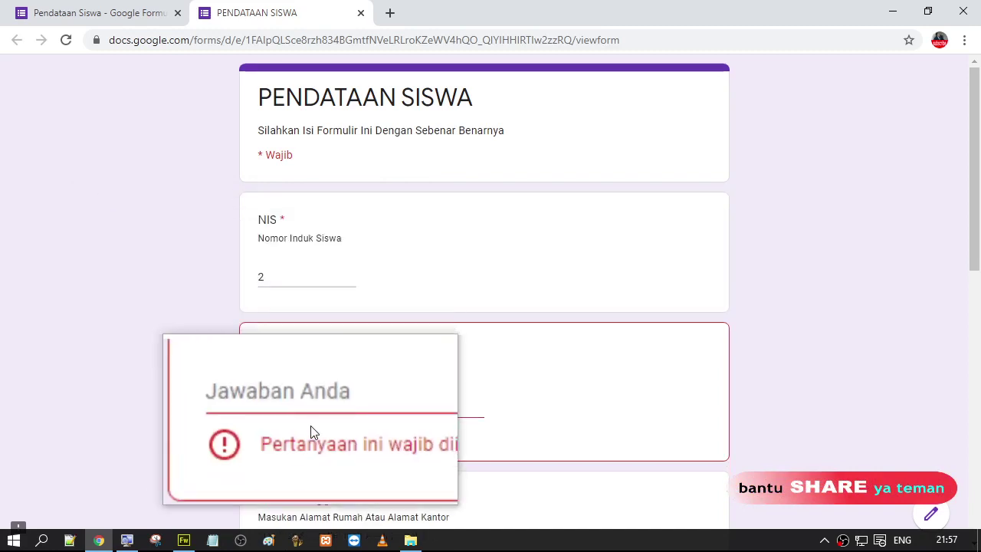
pyautogui.moveTo(298, 280); pyautogui.dragTo(241, 273)
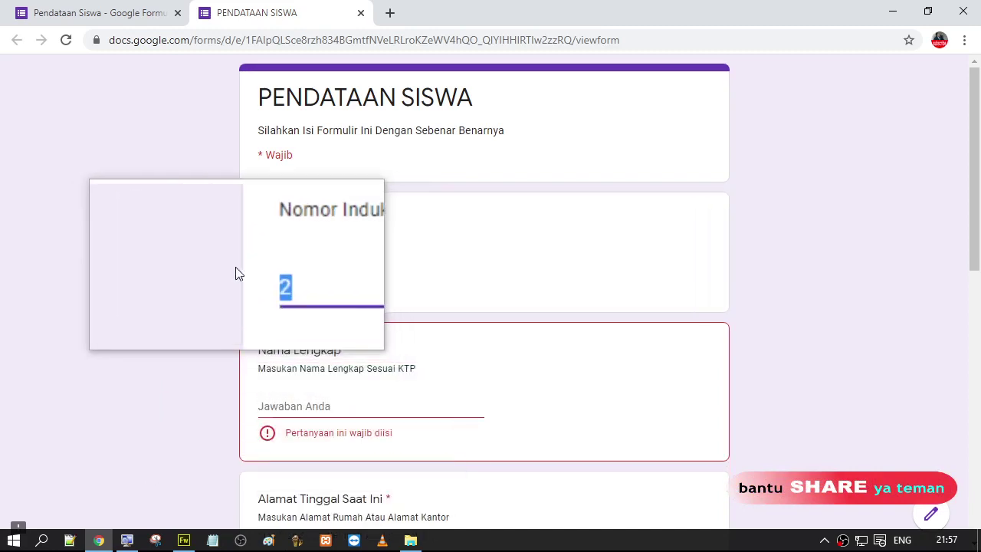
pyautogui.write('7')
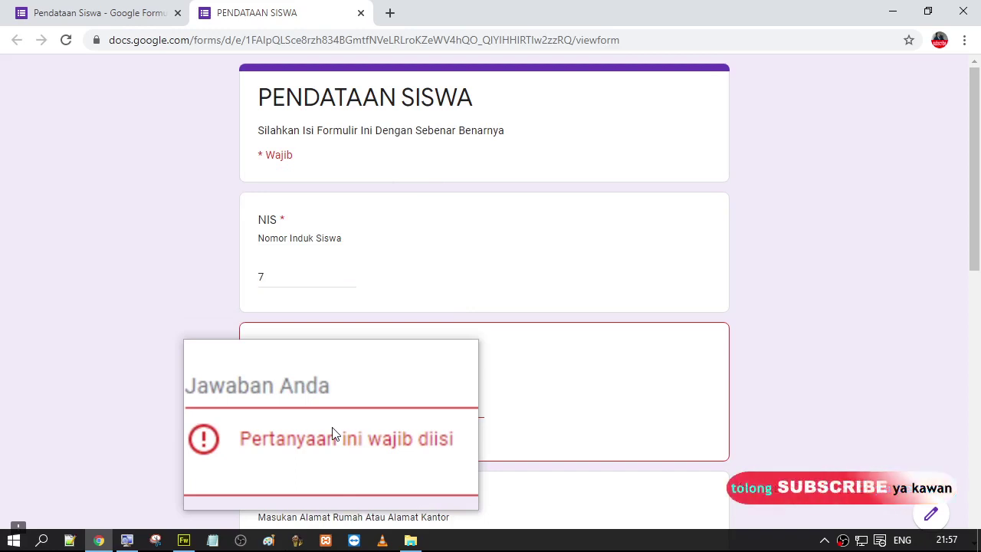
pyautogui.click(360, 12)
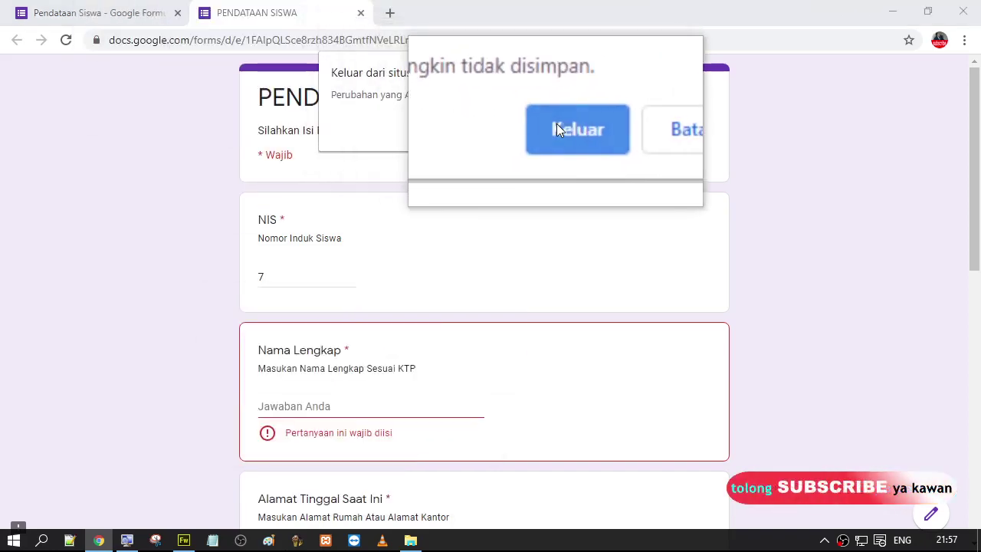
pyautogui.click(558, 128)
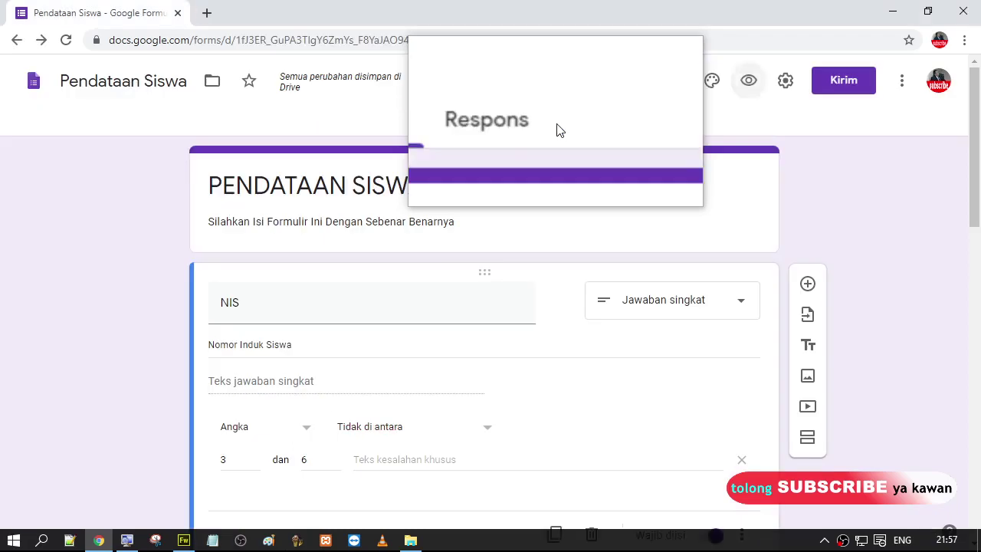
# Step: Change the NIS number validation condition to Adalah angka
pyautogui.click(368, 437)
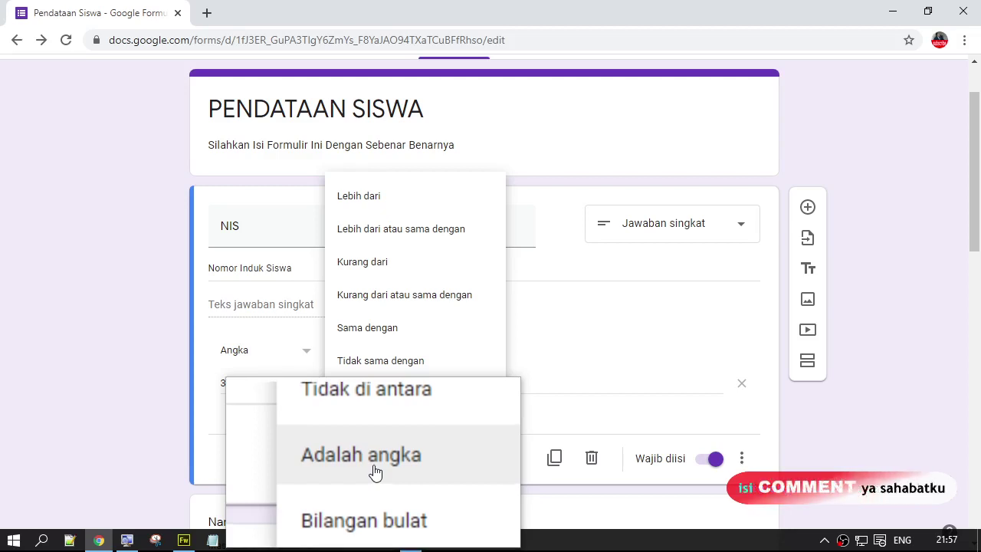
pyautogui.click(375, 469)
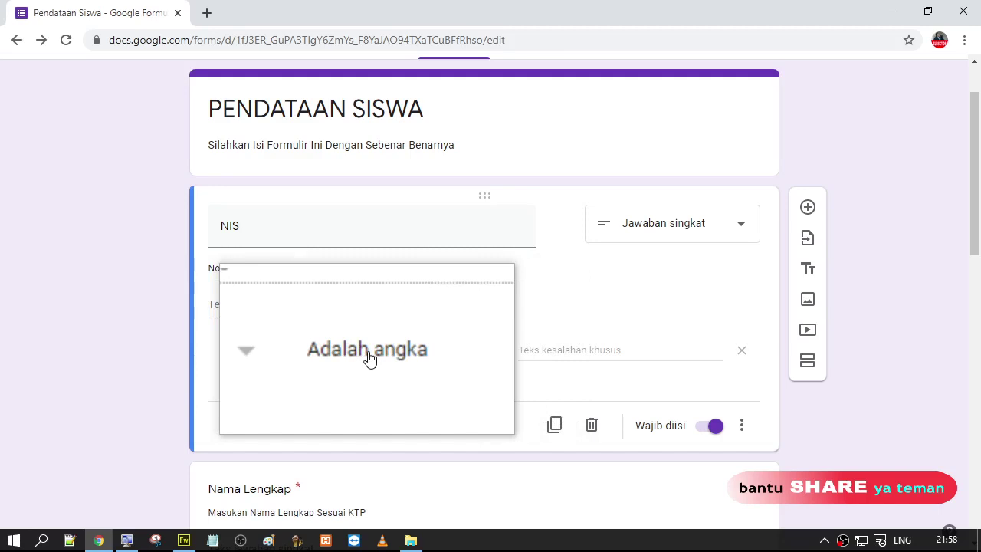
pyautogui.click(368, 357)
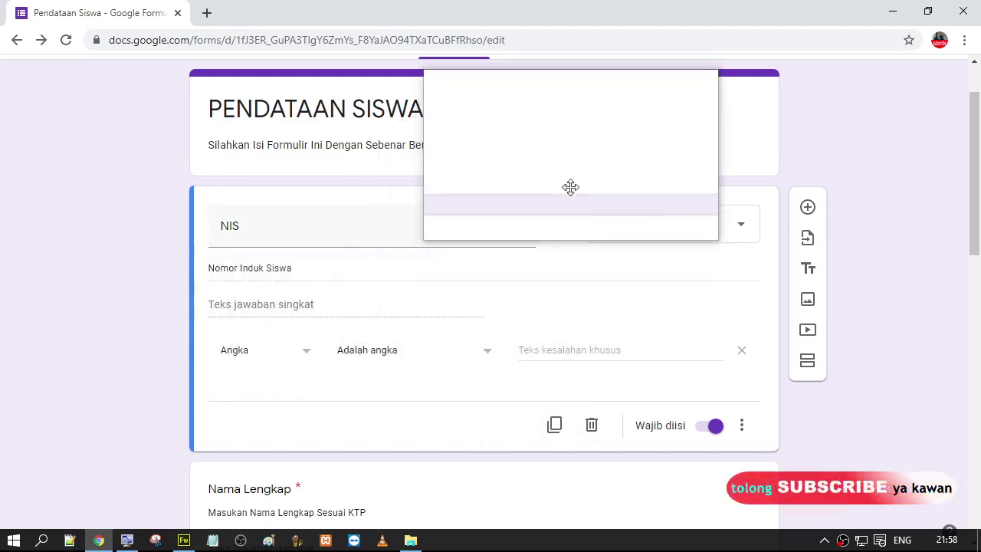
# Step: Preview the form and test the Adalah angka rule on the NIS field with the non-numeric answers a and !
pyautogui.scroll(1, 569, 186)
pyautogui.click(749, 80)
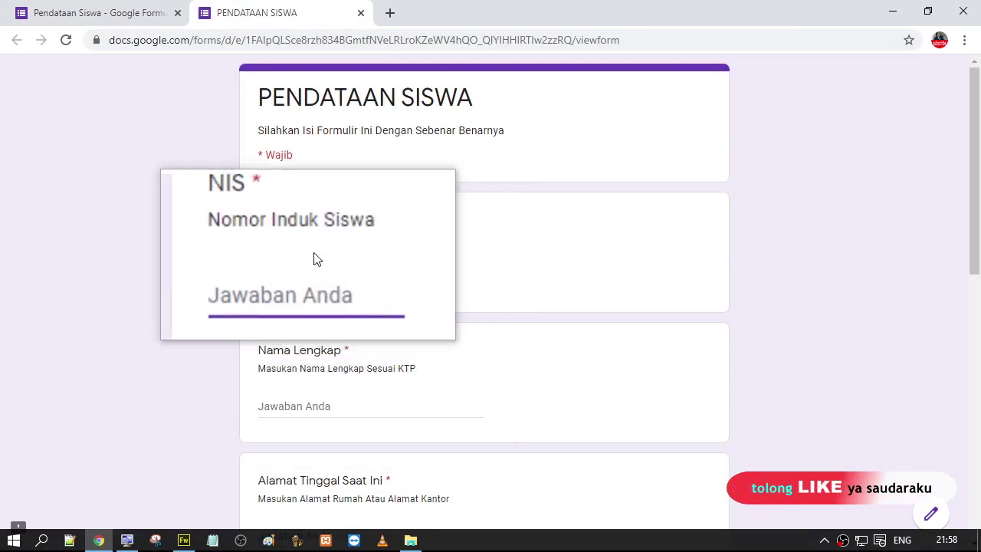
pyautogui.write('a')
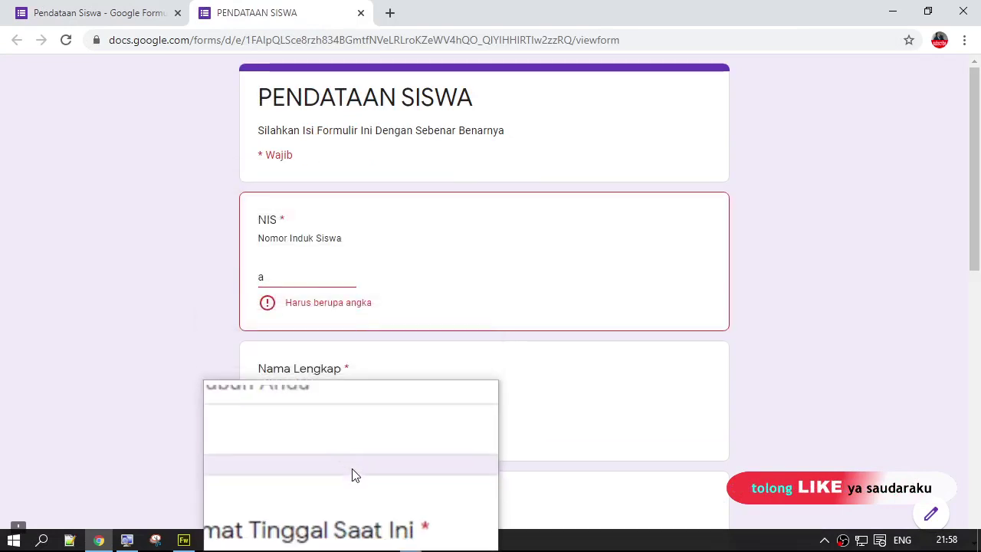
pyautogui.moveTo(316, 279); pyautogui.dragTo(205, 271)
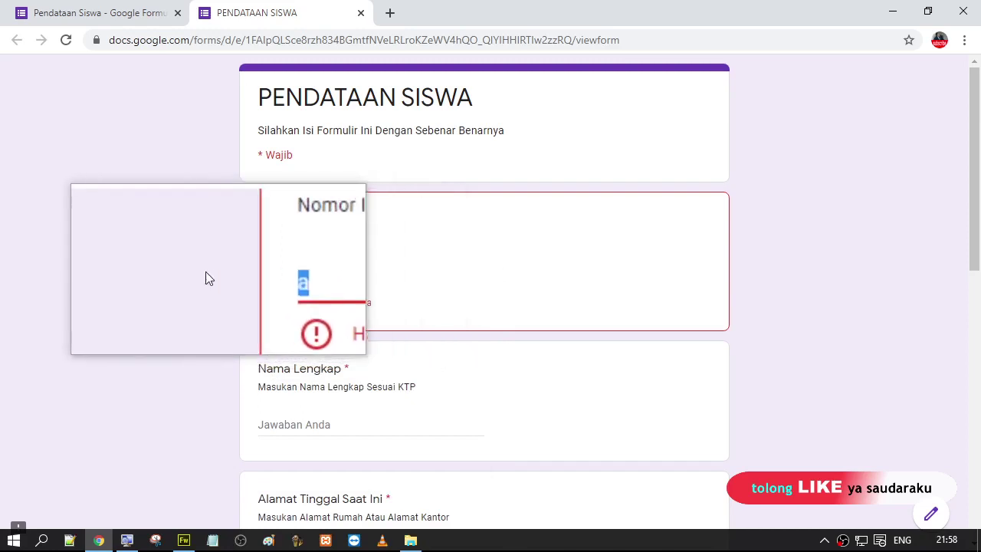
pyautogui.write('!')
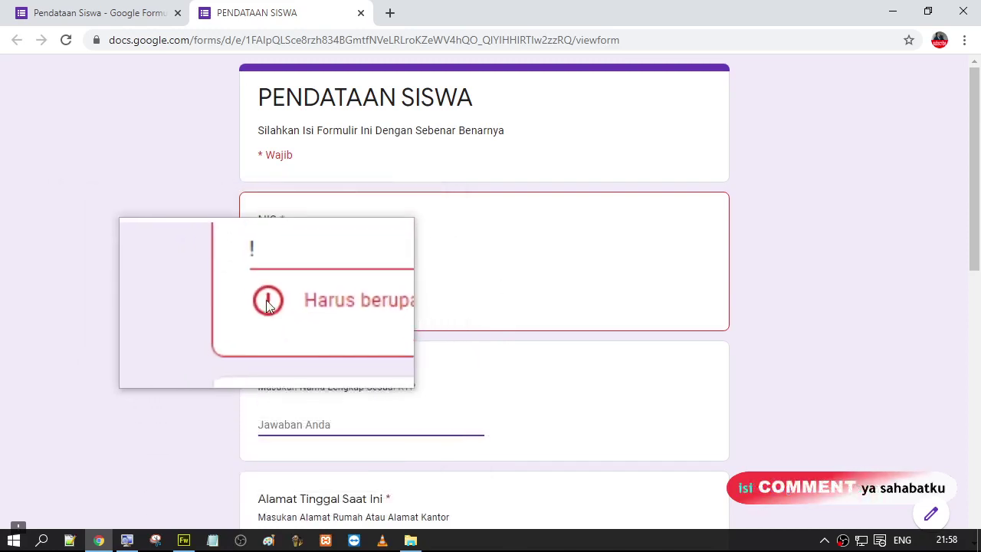
# Step: Test the NIS field with the numeric answers 9, 0 and 12345, and close the preview without submitting
pyautogui.moveTo(274, 273); pyautogui.dragTo(234, 276)
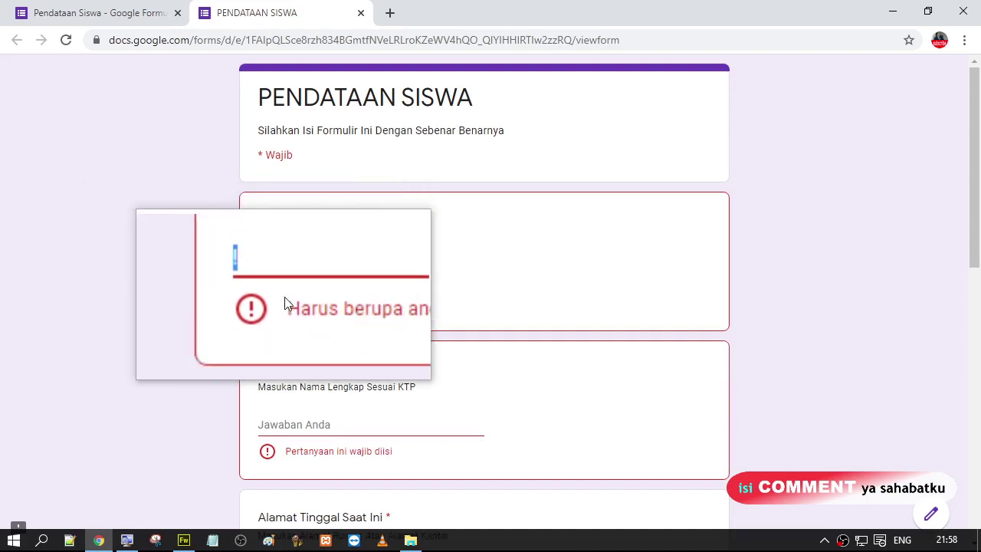
pyautogui.write('9')
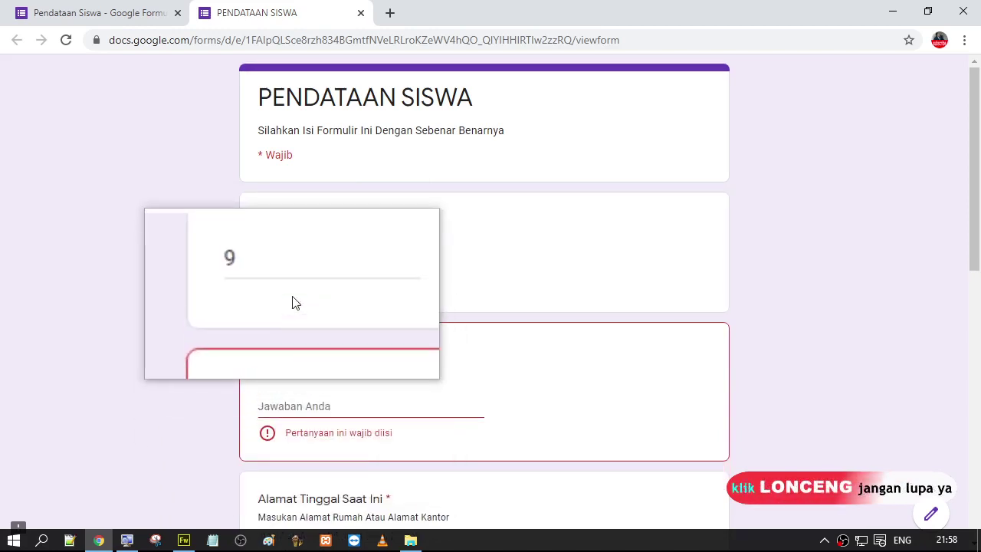
pyautogui.moveTo(293, 278); pyautogui.dragTo(241, 281)
pyautogui.write('0')
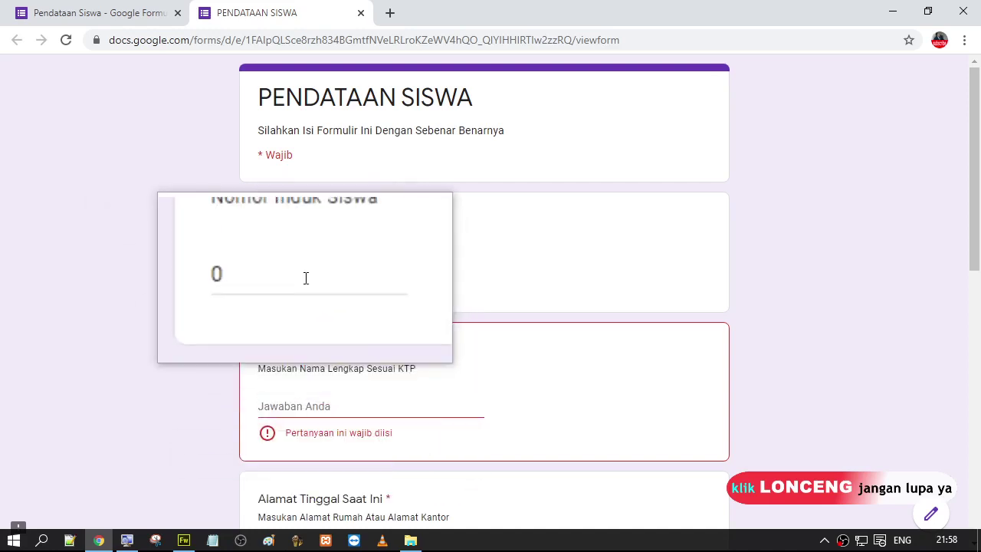
pyautogui.moveTo(304, 278); pyautogui.dragTo(225, 275)
pyautogui.write('12345')
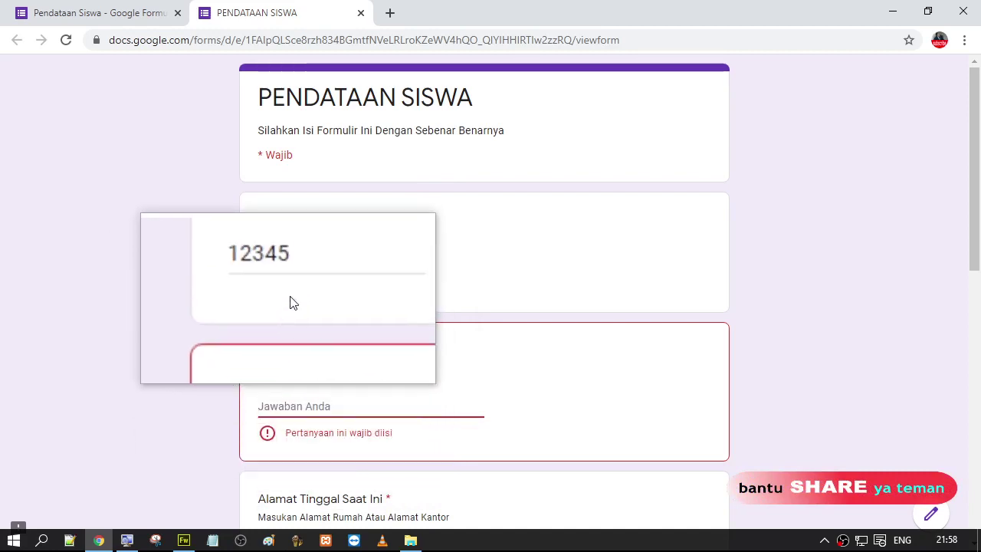
pyautogui.moveTo(298, 277); pyautogui.dragTo(235, 282)
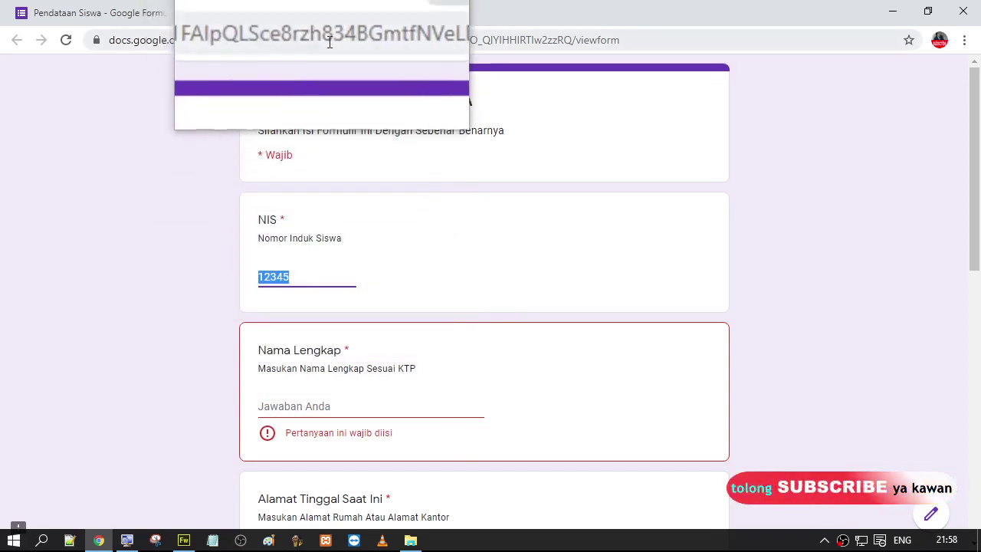
pyautogui.click(362, 16)
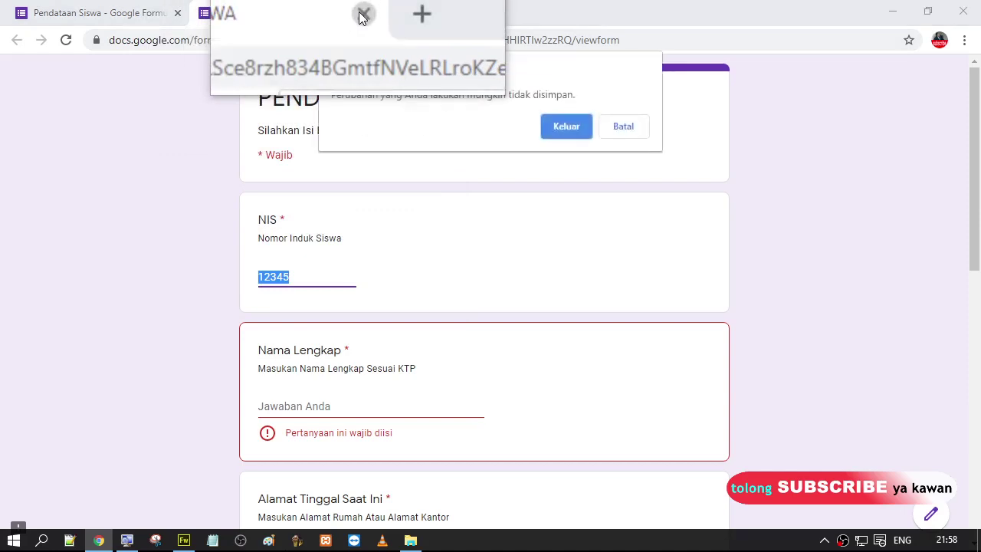
pyautogui.click(567, 126)
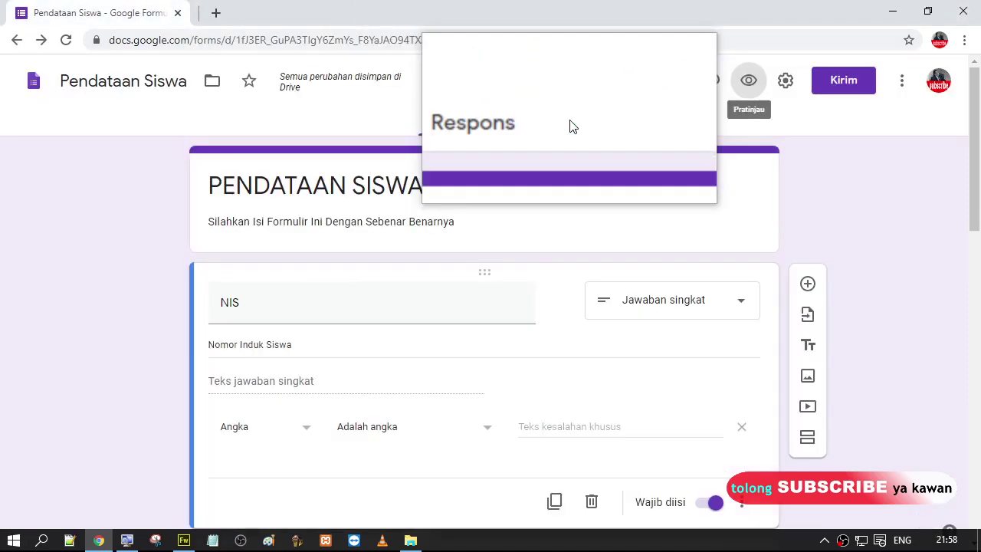
pyautogui.click(410, 427)
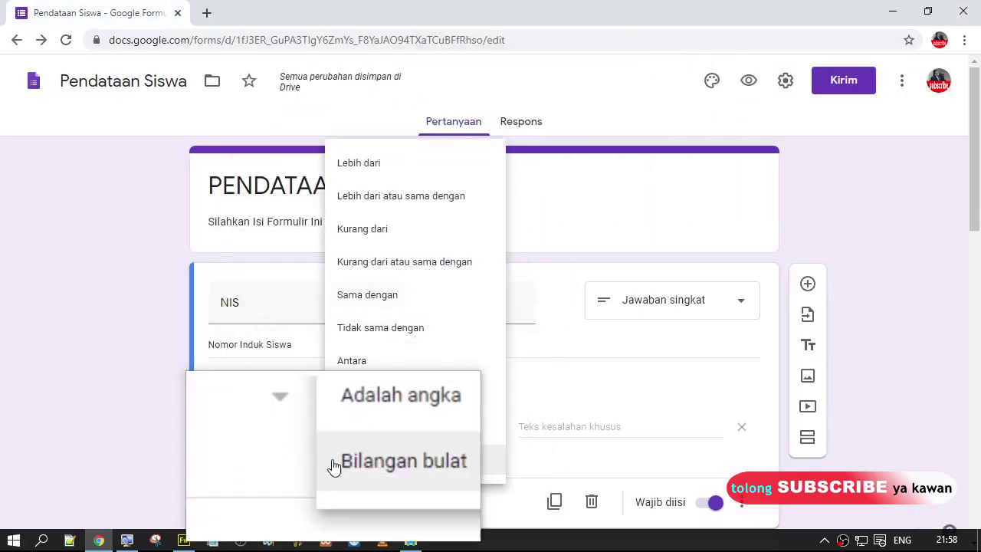
pyautogui.scroll(-2, 334, 466)
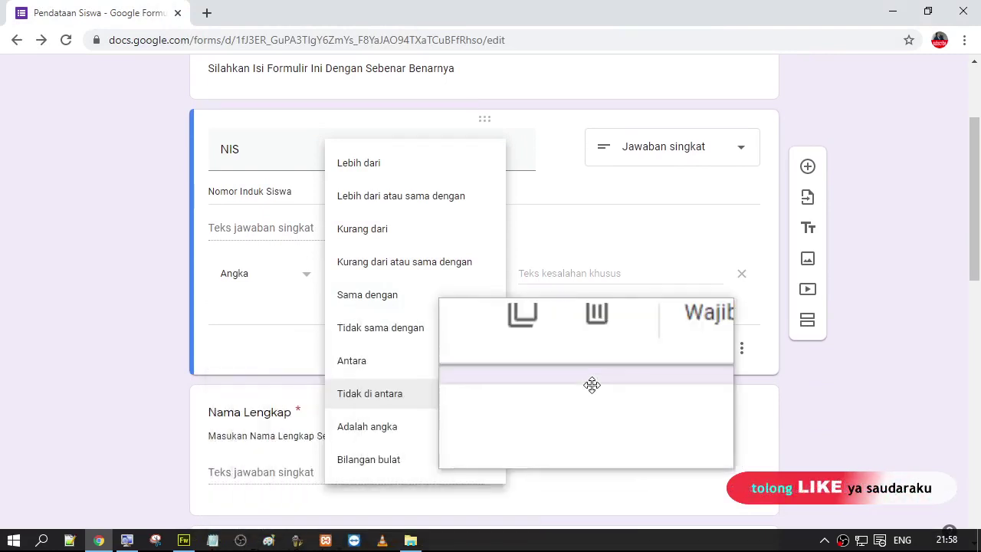
pyautogui.click(858, 234)
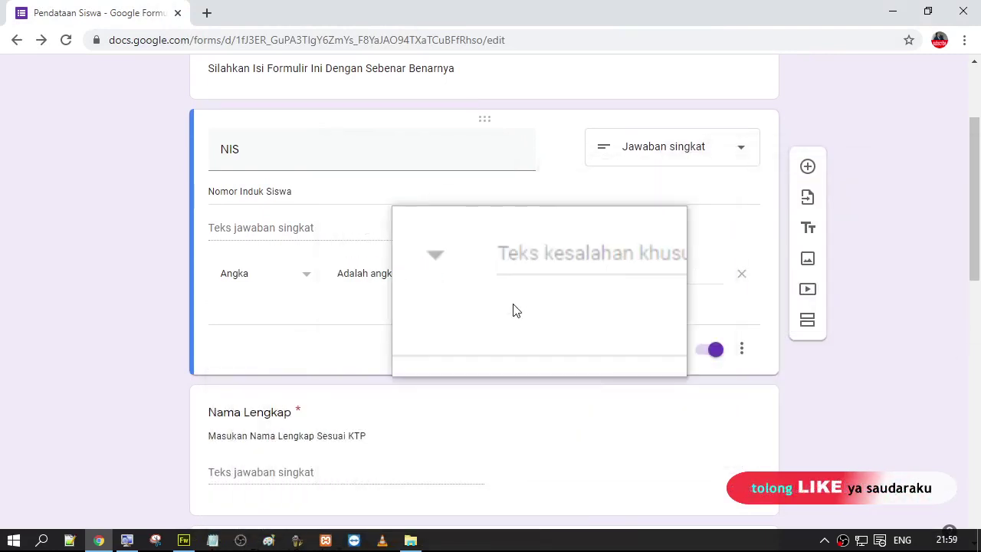
pyautogui.click(276, 285)
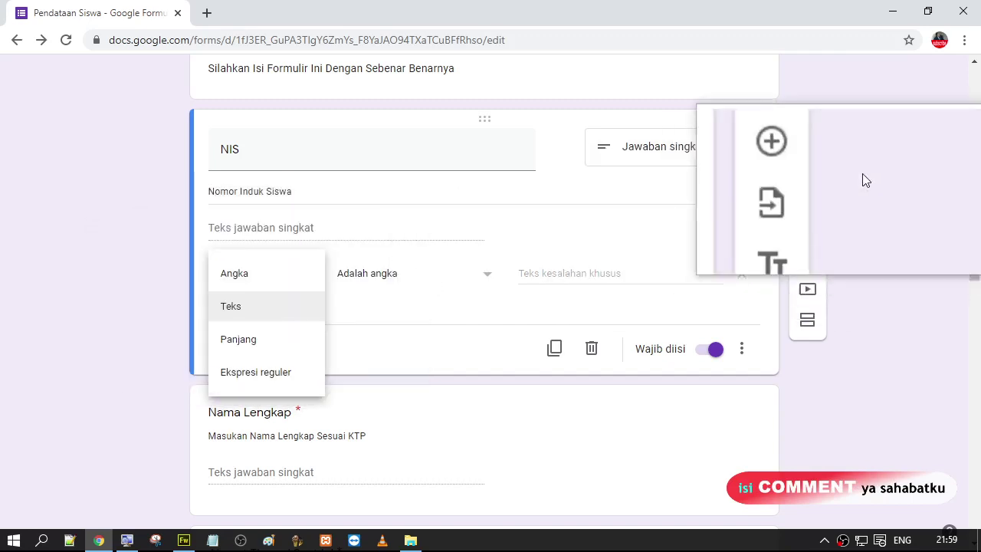
pyautogui.click(888, 132)
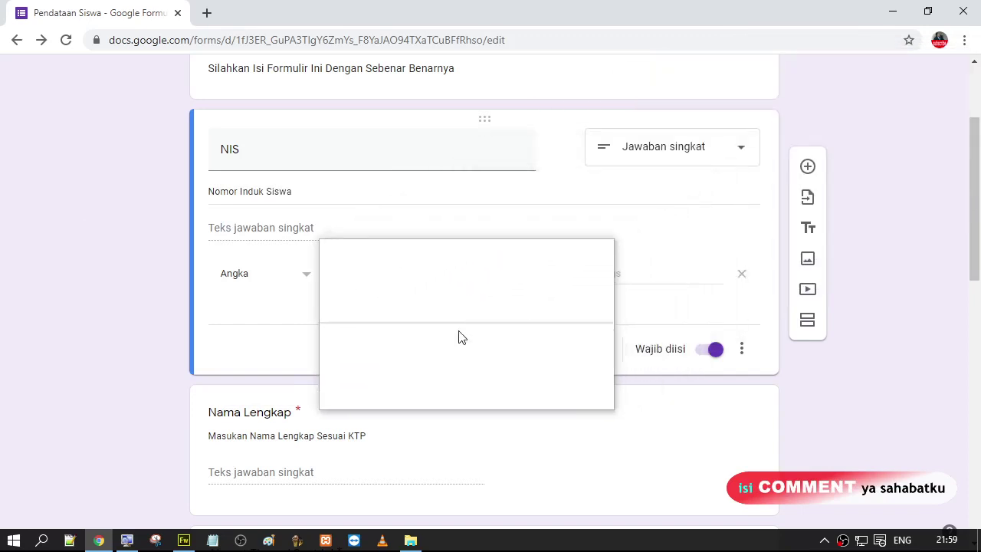